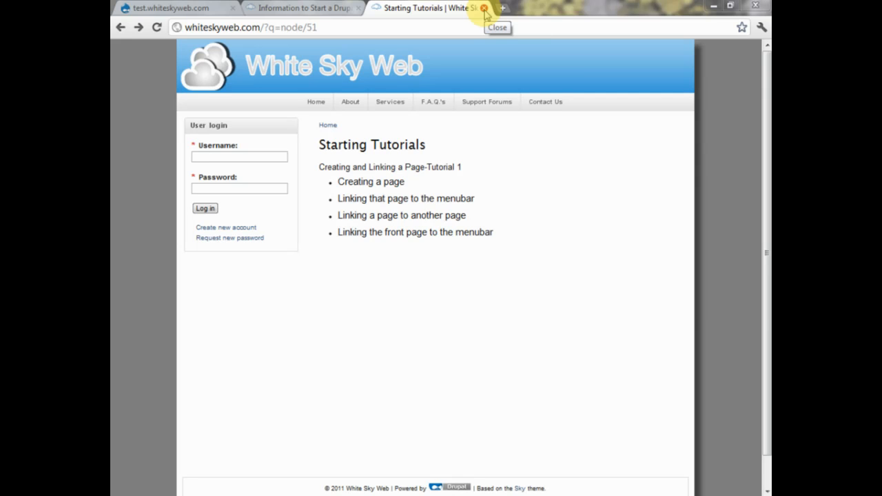
- Close the Starting Tutorials browser tab
{"action": "left_click", "coordinate": [484, 8]}
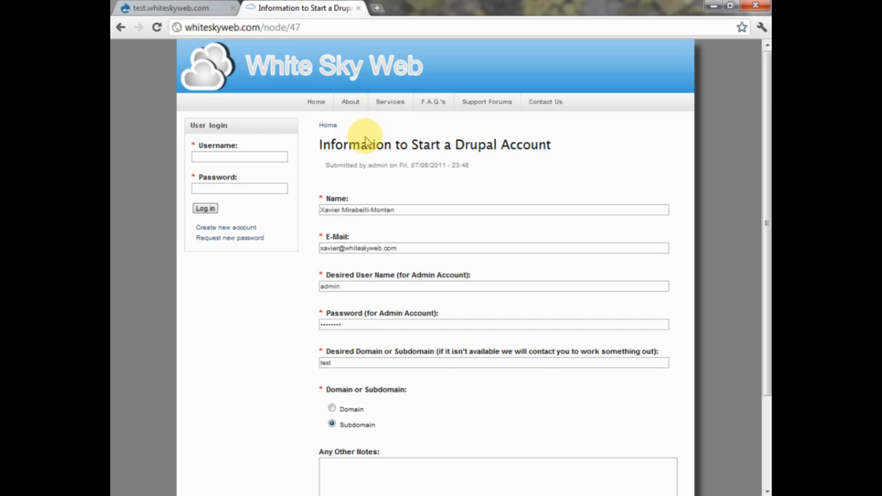
{"action": "scroll", "coordinate": [357, 195], "scroll_direction": "down", "scroll_amount": 1}
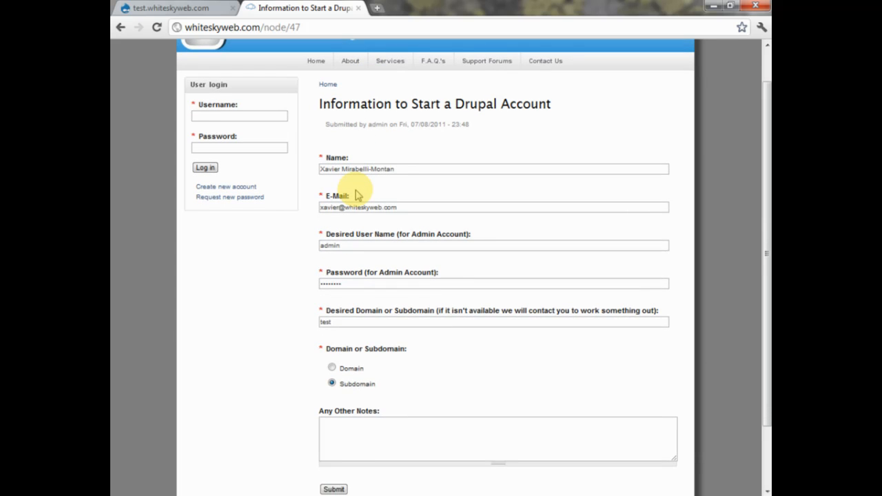
{"action": "scroll", "coordinate": [357, 196], "scroll_direction": "down", "scroll_amount": 1}
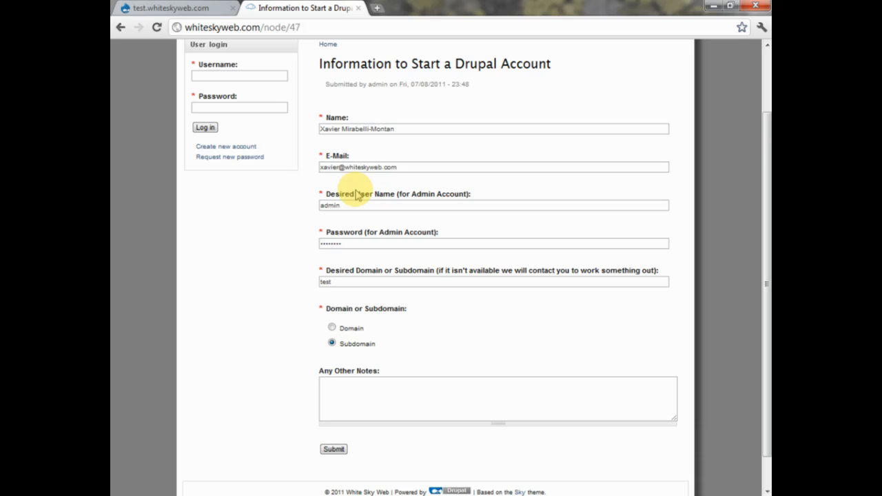
- On the test.whiteskyweb.com tab, log in with the administrator username and password
{"action": "left_click", "coordinate": [198, 8]}
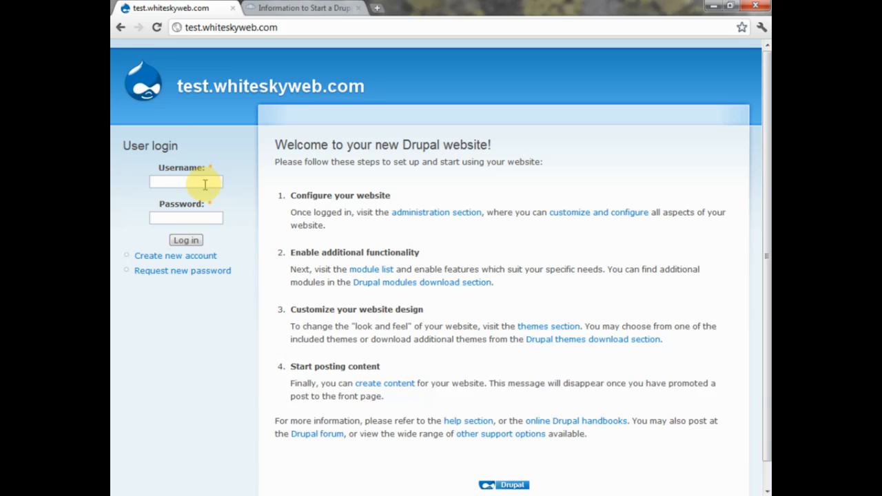
{"action": "left_click", "coordinate": [255, 8]}
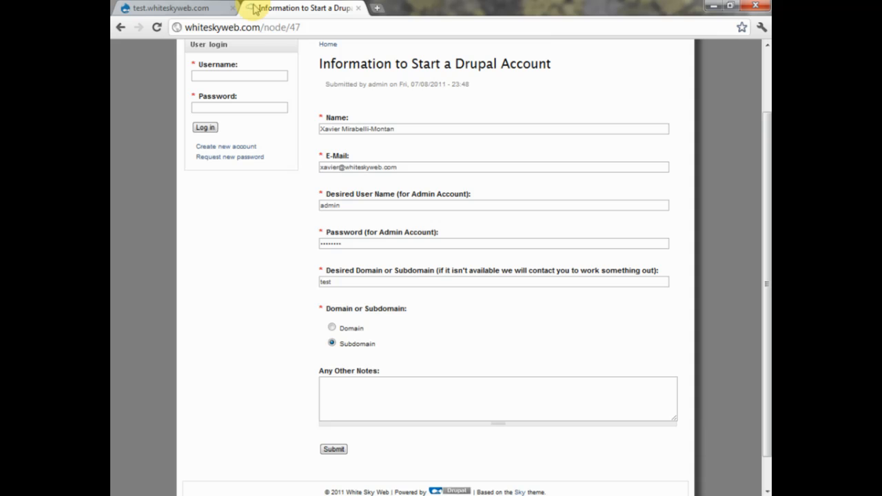
{"action": "left_click", "coordinate": [179, 14]}
{"action": "left_click", "coordinate": [176, 183]}
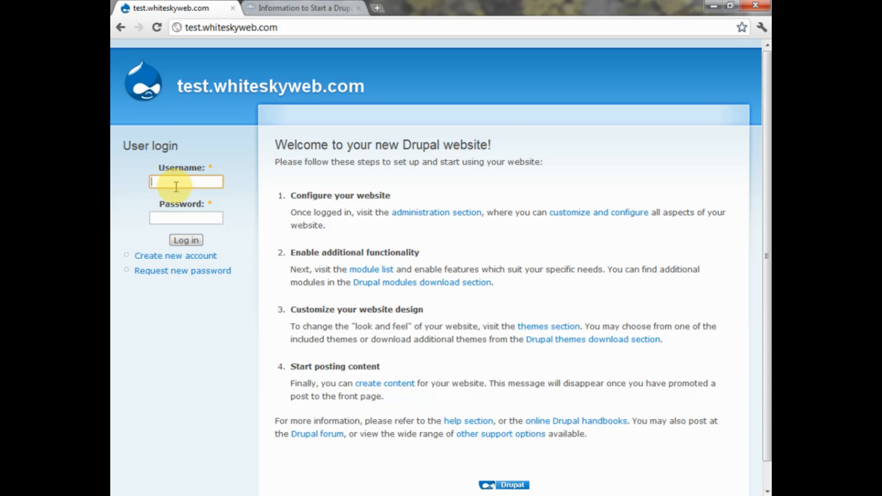
{"action": "type", "text": "admin"}
{"action": "key", "text": "Tab"}
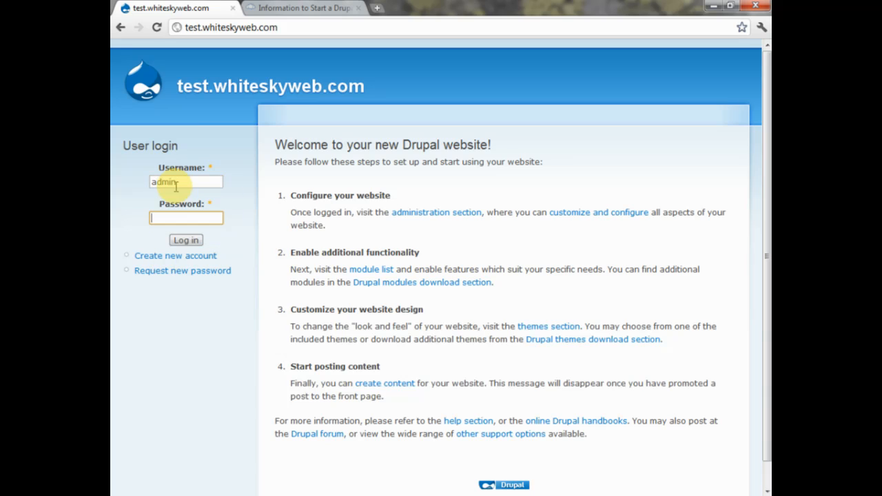
{"action": "type", "text": "12345678"}
{"action": "key", "text": "Return"}
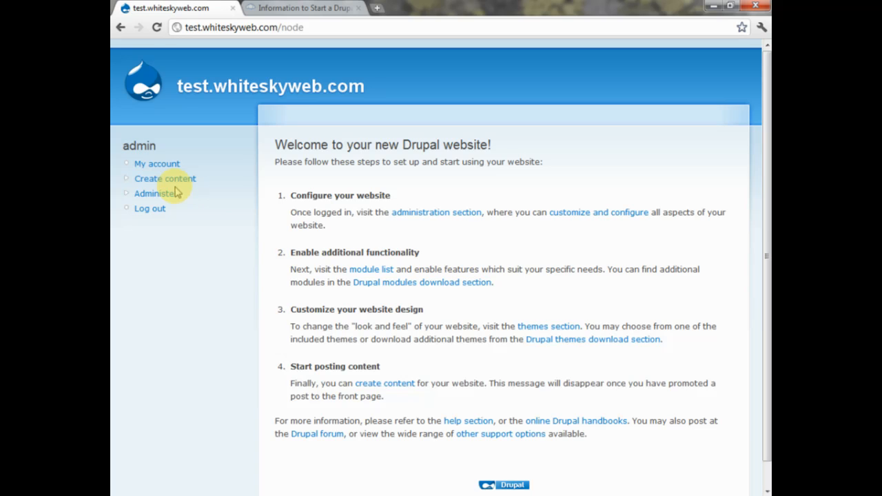
{"action": "left_click_drag", "start_coordinate": [124, 145], "coordinate": [167, 143]}
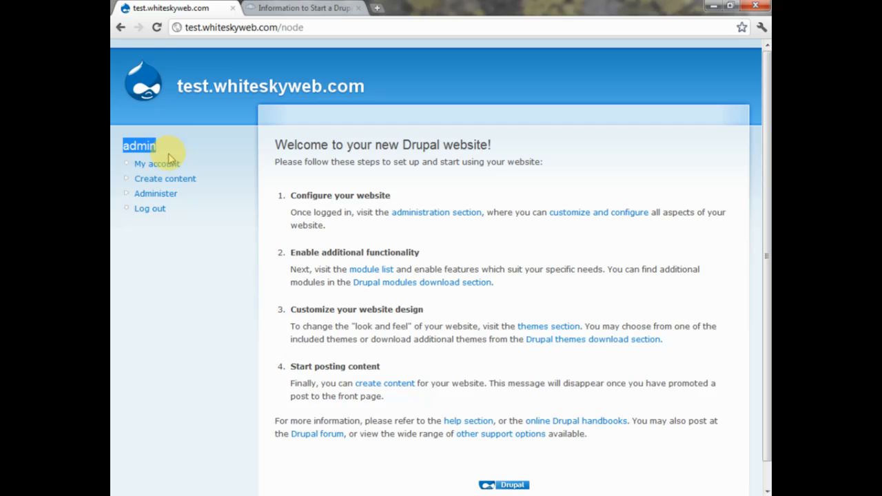
- Choose Create content, then the Page content type
{"action": "left_click", "coordinate": [139, 182]}
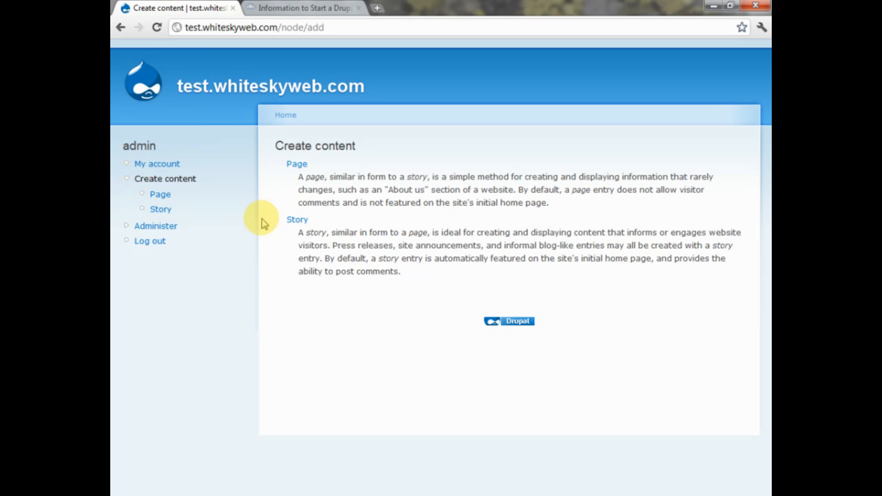
{"action": "left_click", "coordinate": [299, 165]}
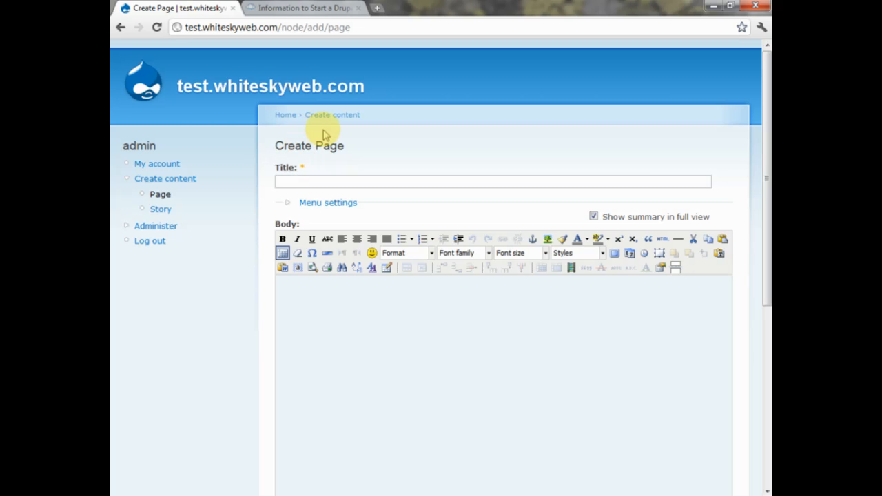
{"action": "scroll", "coordinate": [324, 134], "scroll_direction": "down", "scroll_amount": 5}
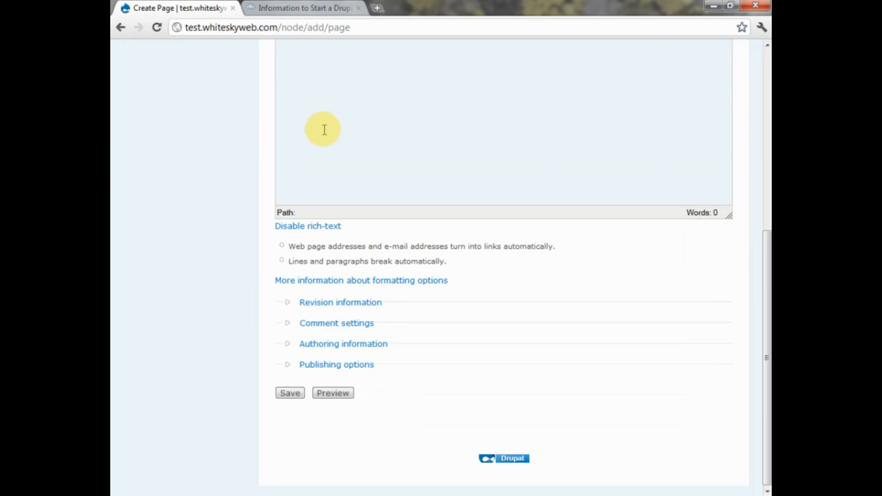
{"action": "scroll", "coordinate": [323, 129], "scroll_direction": "up", "scroll_amount": 5}
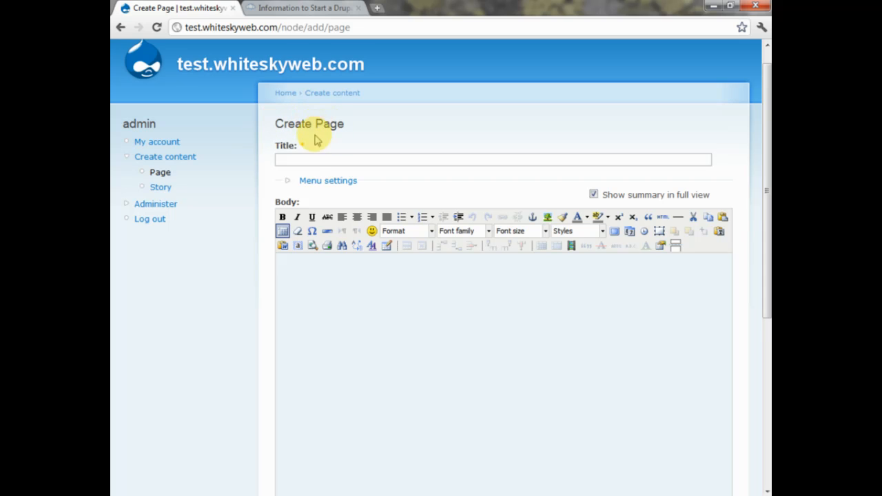
- Title the new page 'Test Page'
{"action": "left_click", "coordinate": [311, 159]}
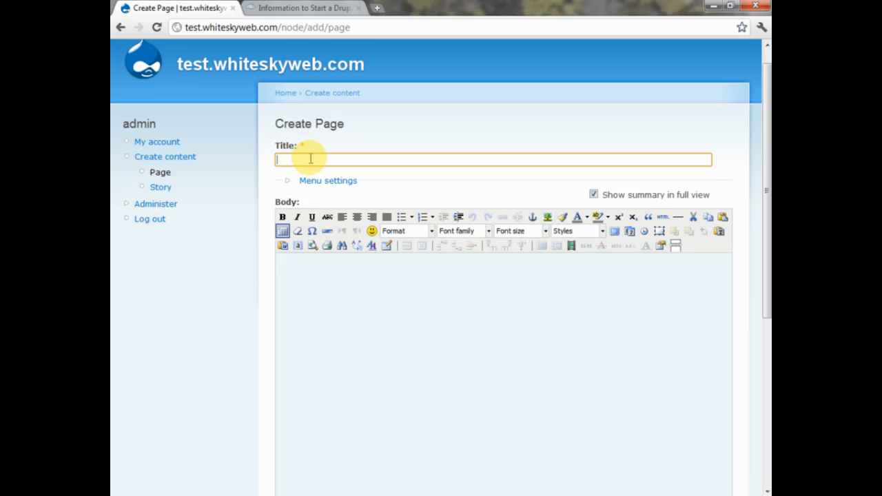
{"action": "type", "text": "Te"}
{"action": "left_click", "coordinate": [305, 174]}
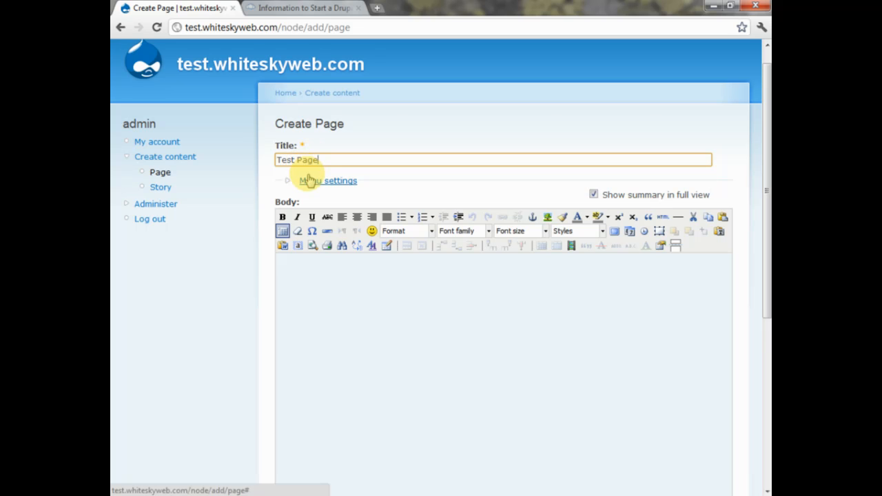
- In Menu settings, set the menu link title to 'Test Page'
{"action": "left_click", "coordinate": [290, 182]}
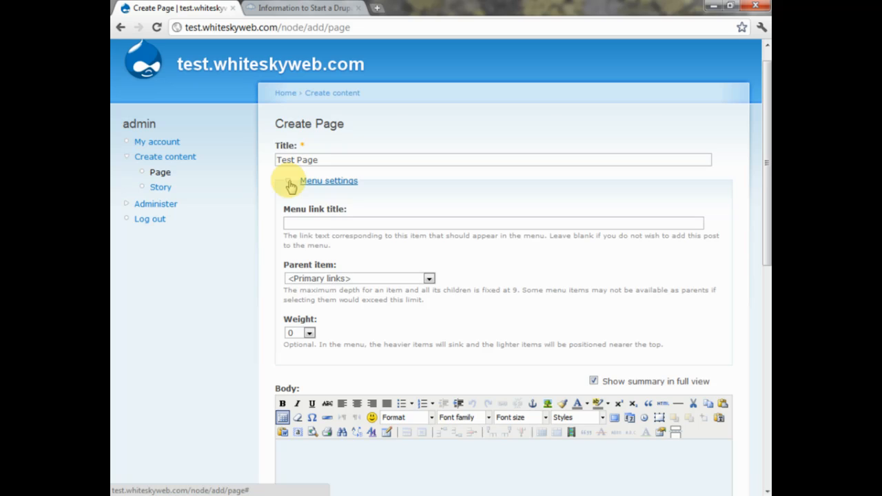
{"action": "left_click", "coordinate": [323, 219]}
{"action": "type", "text": "Te"}
{"action": "left_click", "coordinate": [334, 241]}
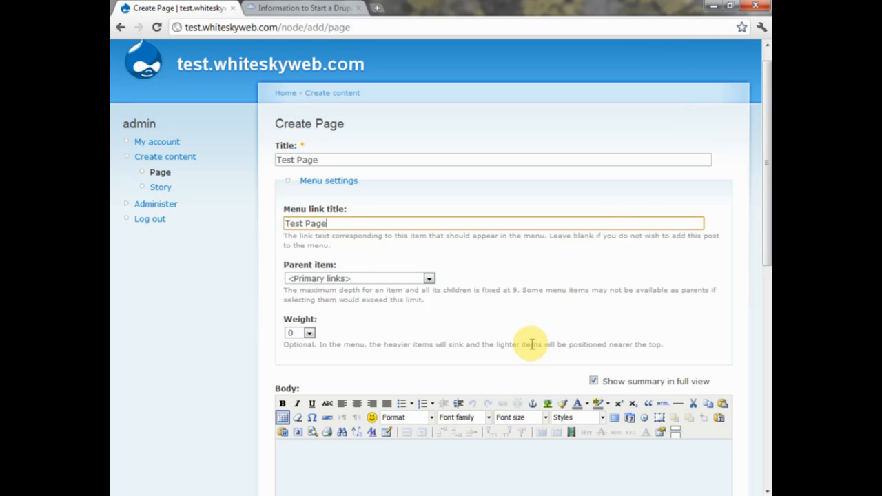
{"action": "scroll", "coordinate": [354, 393], "scroll_direction": "down", "scroll_amount": 2}
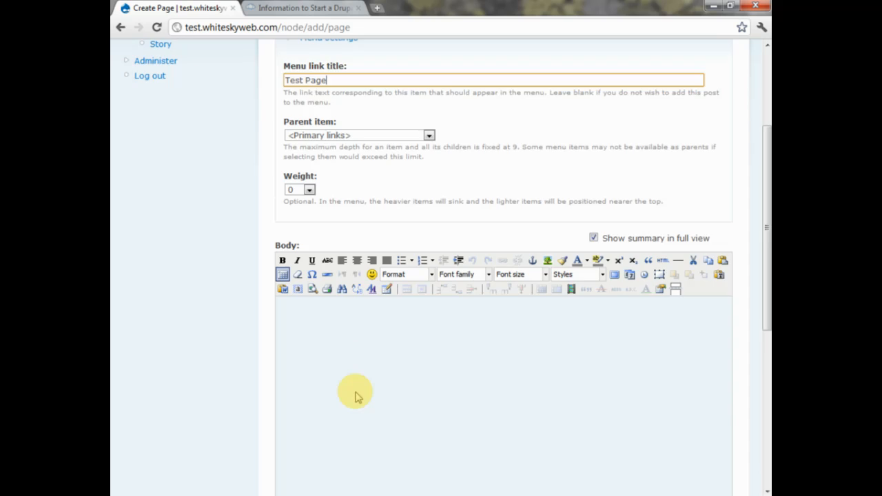
{"action": "scroll", "coordinate": [355, 393], "scroll_direction": "down", "scroll_amount": 1}
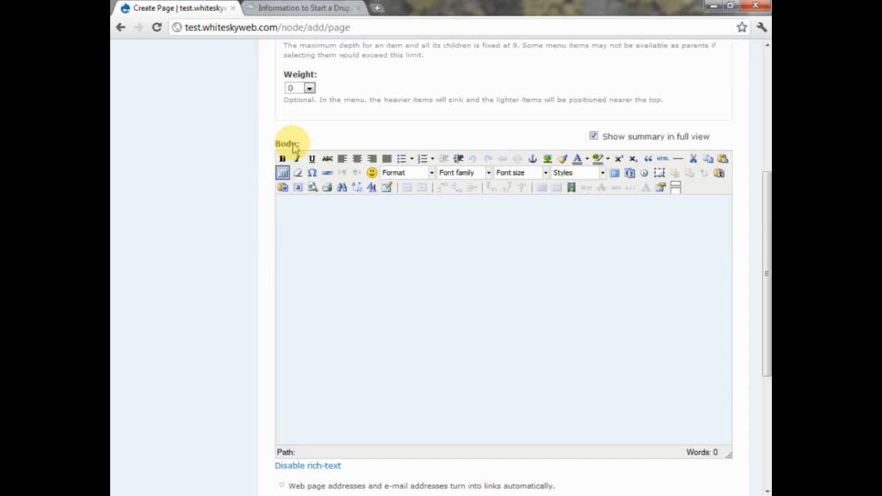
- Type 'This is a test page.' into the Body editor, inserting no emoticon
{"action": "left_click", "coordinate": [321, 241]}
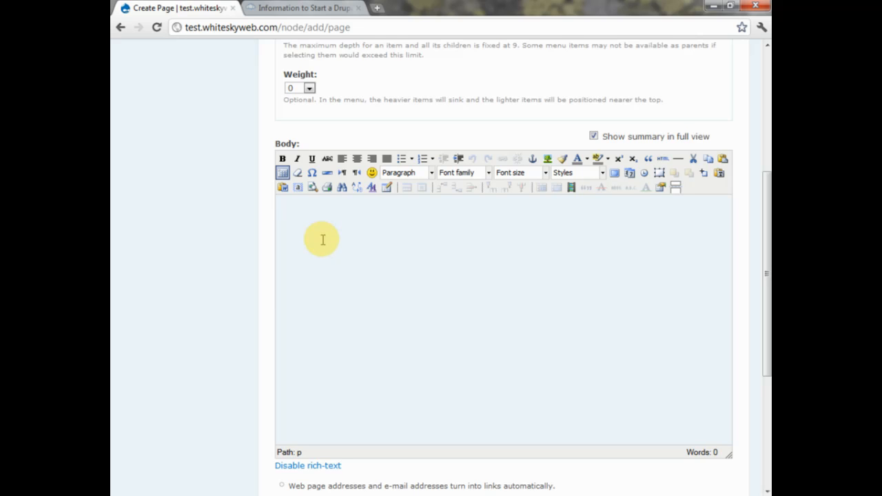
{"action": "type", "text": "This i"}
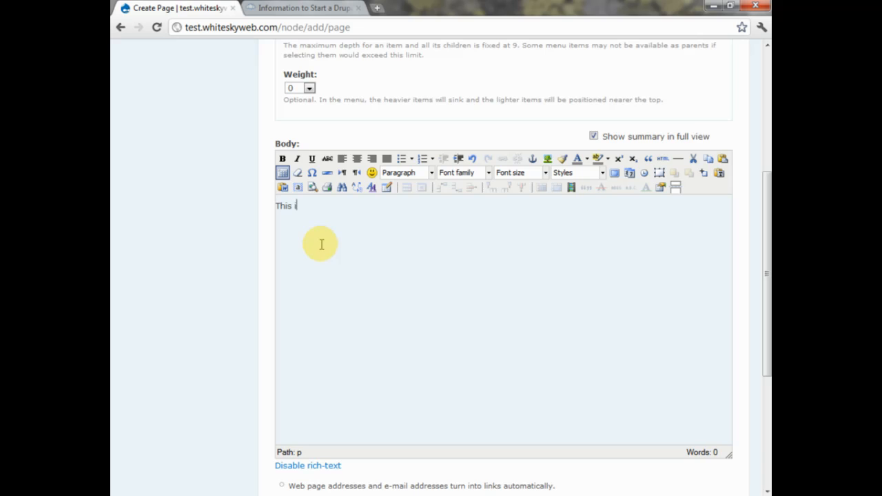
{"action": "type", "text": "s a test page"}
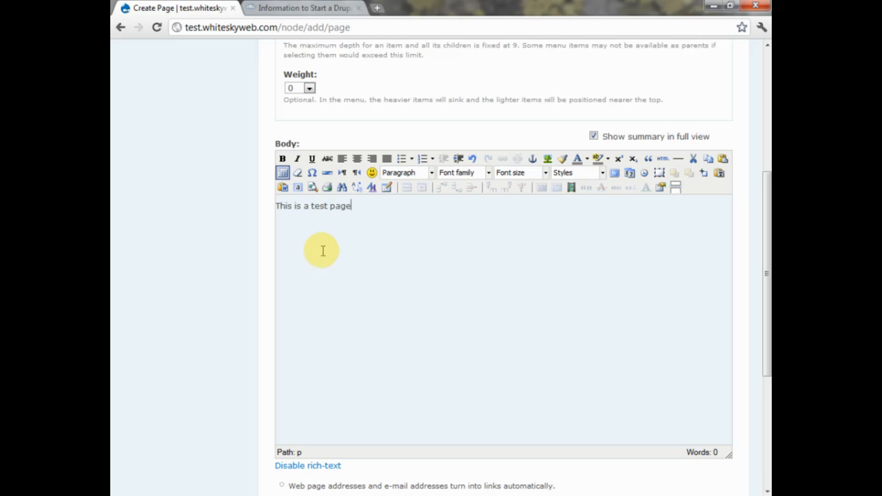
{"action": "type", "text": "."}
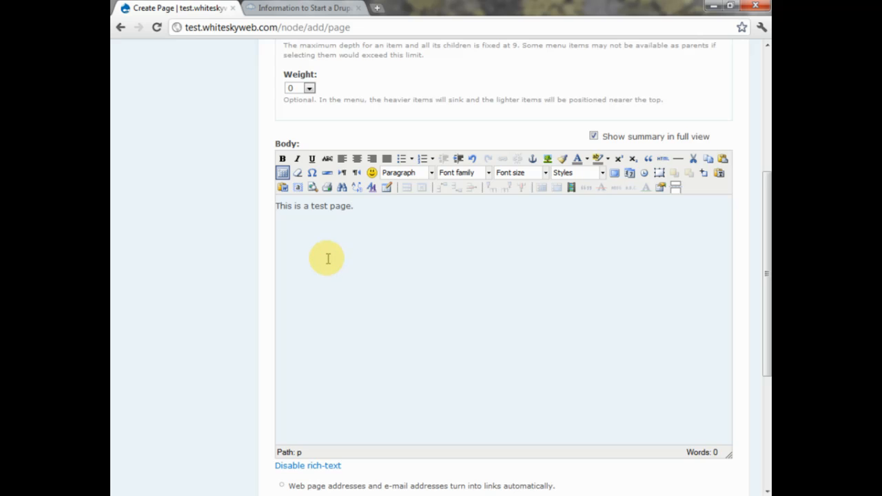
{"action": "scroll", "coordinate": [327, 255], "scroll_direction": "down", "scroll_amount": 1}
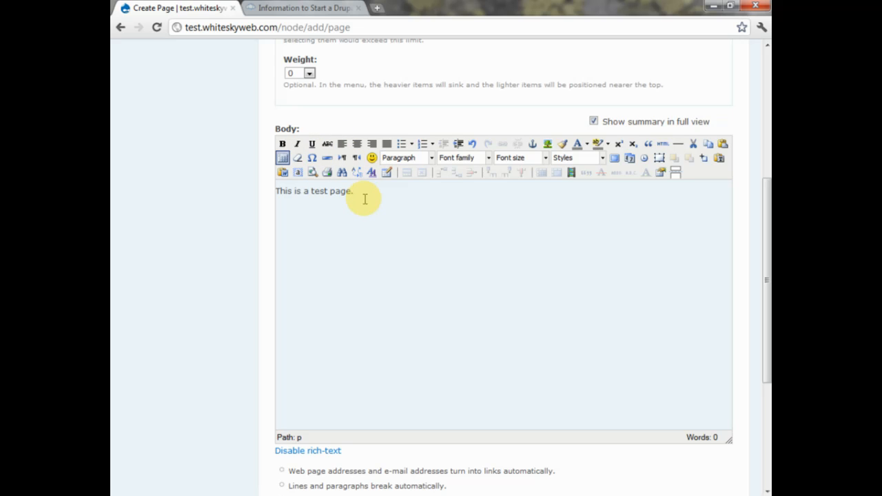
{"action": "left_click", "coordinate": [372, 158]}
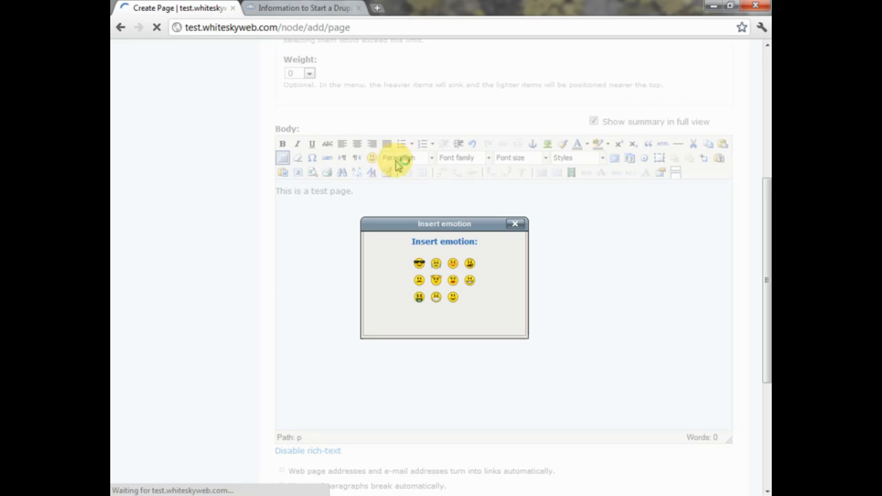
{"action": "left_click", "coordinate": [514, 224]}
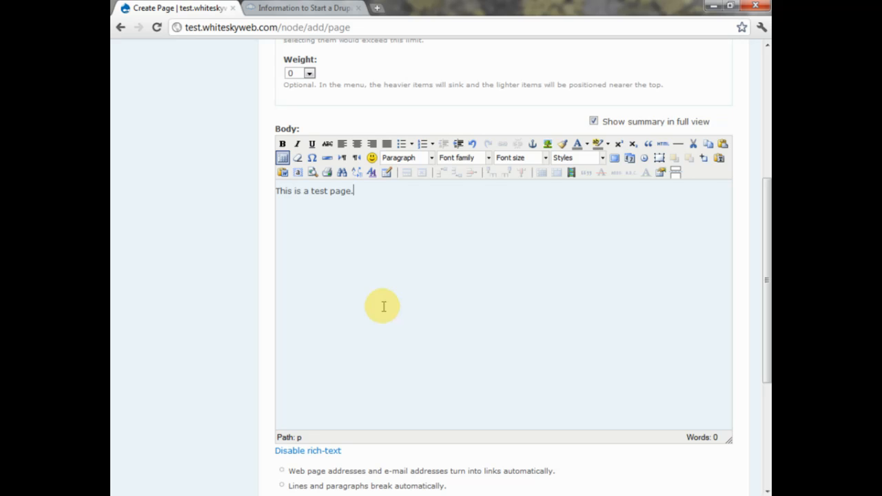
{"action": "scroll", "coordinate": [383, 306], "scroll_direction": "down", "scroll_amount": 4}
{"action": "scroll", "coordinate": [381, 305], "scroll_direction": "up", "scroll_amount": 1}
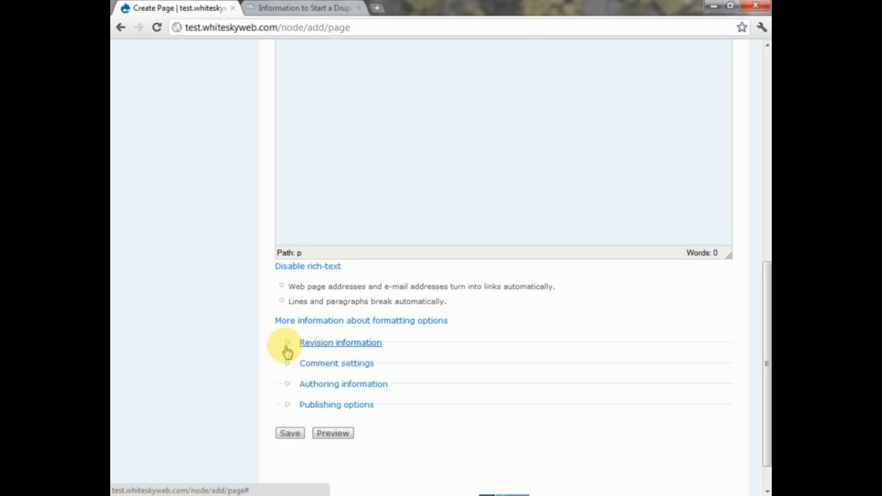
- Expand Comment settings and leave comments Disabled, leaving Revision information collapsed
{"action": "left_click", "coordinate": [287, 350]}
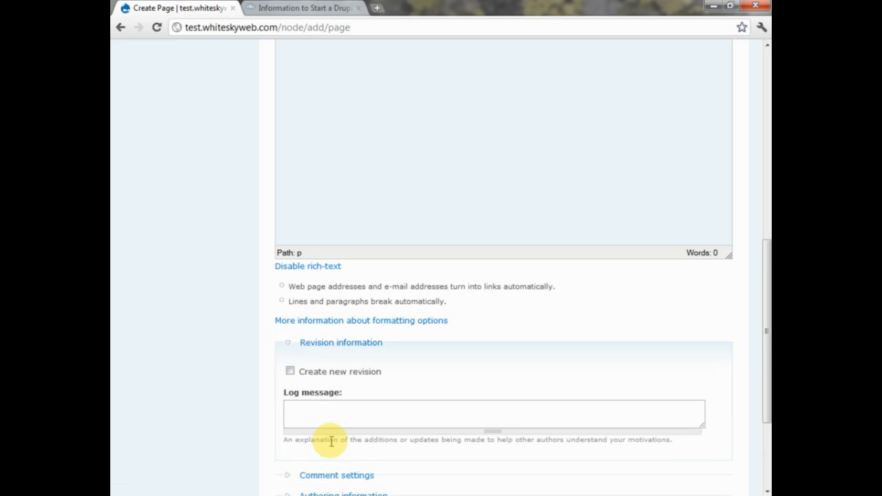
{"action": "left_click", "coordinate": [296, 348]}
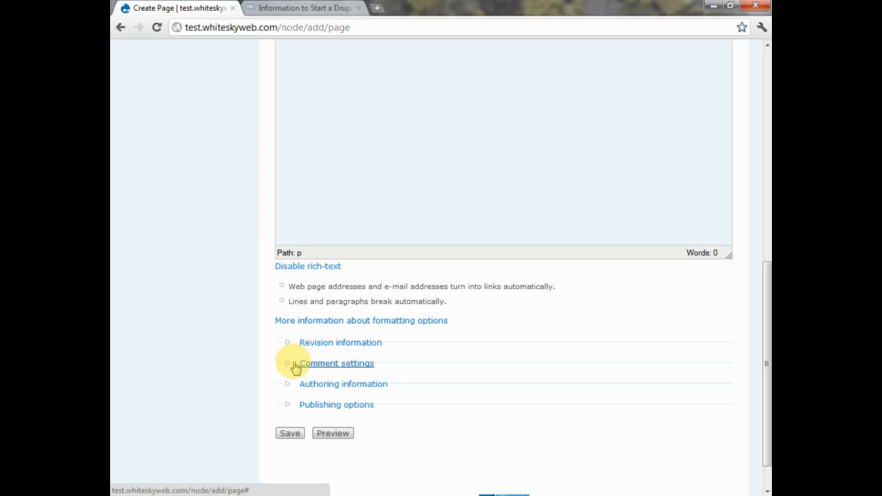
{"action": "left_click", "coordinate": [289, 369]}
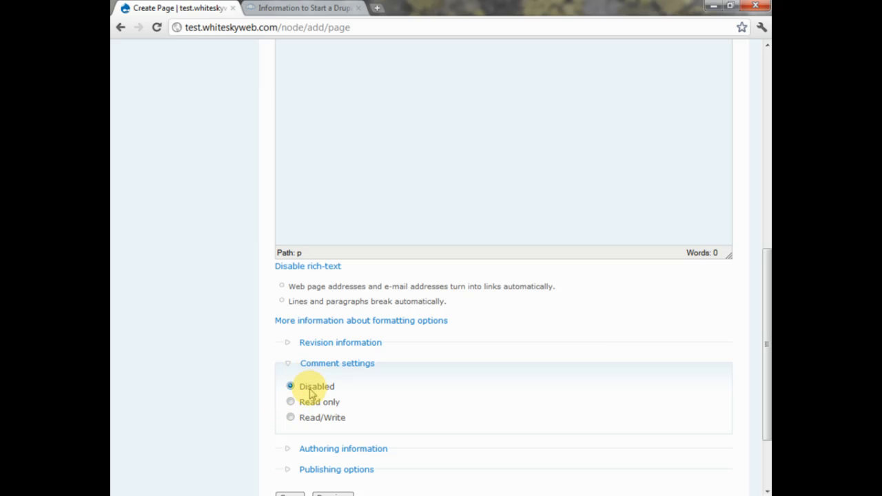
{"action": "scroll", "coordinate": [310, 388], "scroll_direction": "down", "scroll_amount": 1}
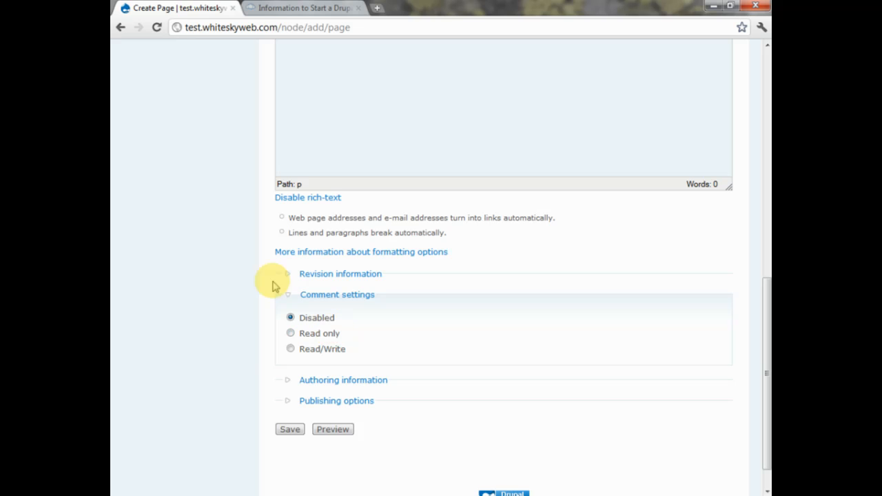
- In Authored by, replace another user's name with admin from the suggestions
{"action": "left_click", "coordinate": [343, 380]}
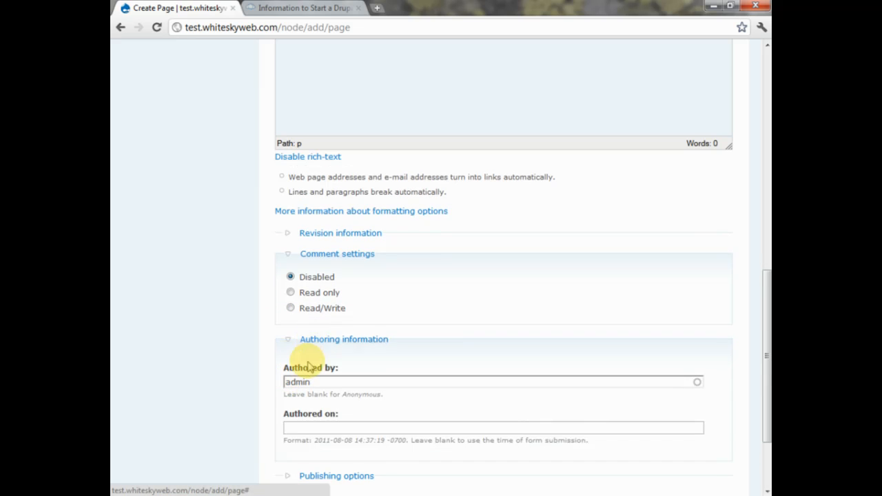
{"action": "left_click", "coordinate": [321, 385]}
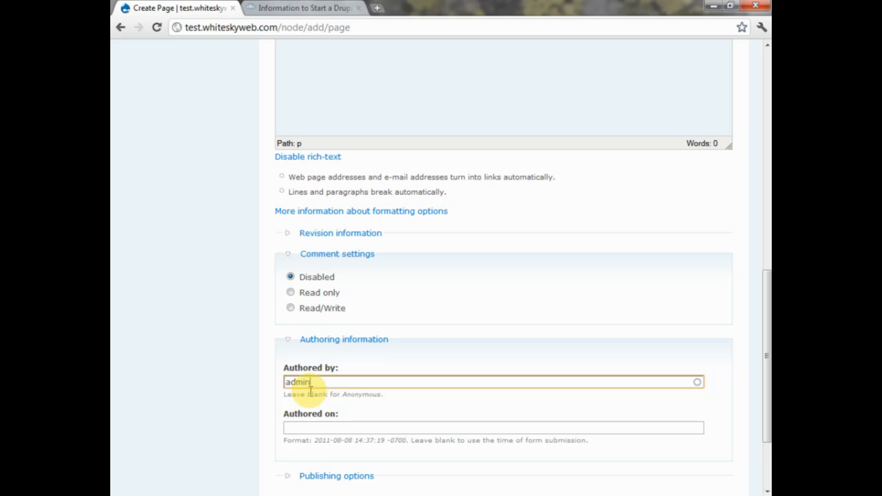
{"action": "left_click_drag", "start_coordinate": [310, 382], "coordinate": [255, 377]}
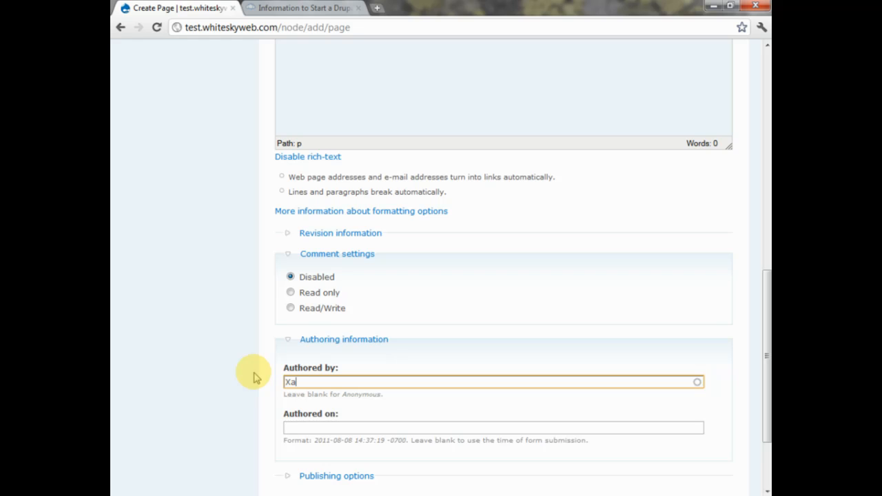
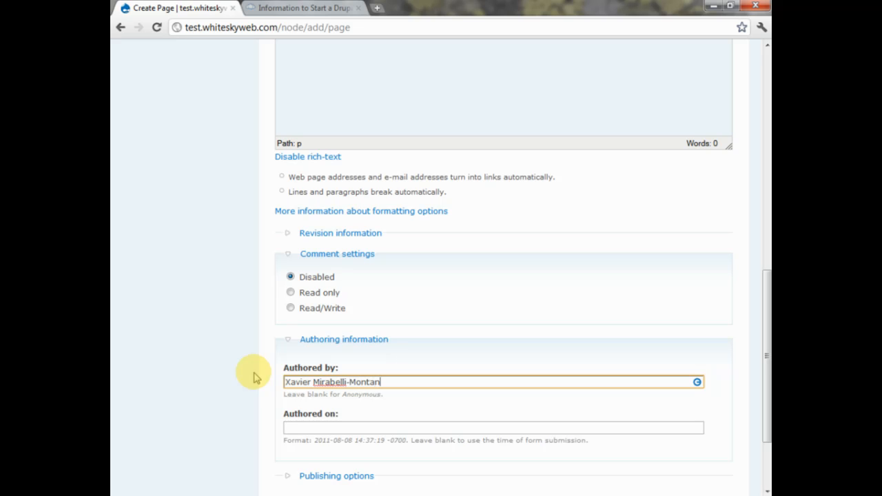
{"action": "scroll", "coordinate": [253, 385], "scroll_direction": "down", "scroll_amount": 2}
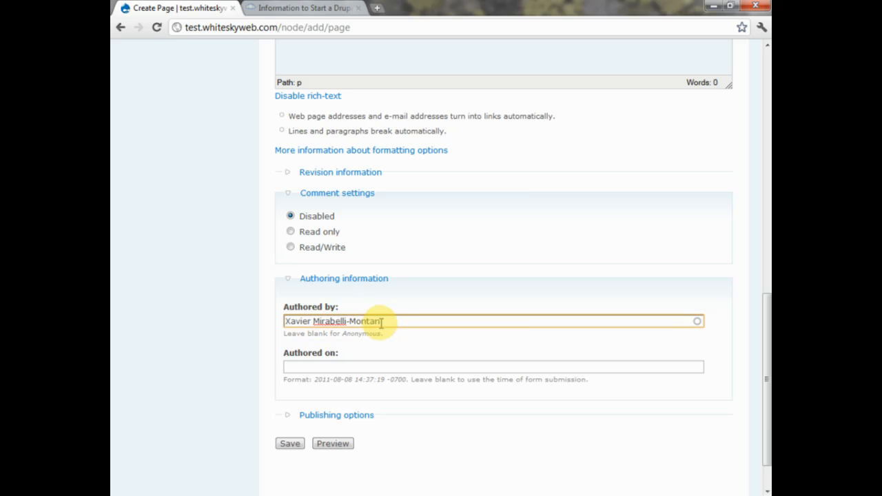
{"action": "left_click_drag", "start_coordinate": [381, 322], "coordinate": [169, 270]}
{"action": "type", "text": "admin"}
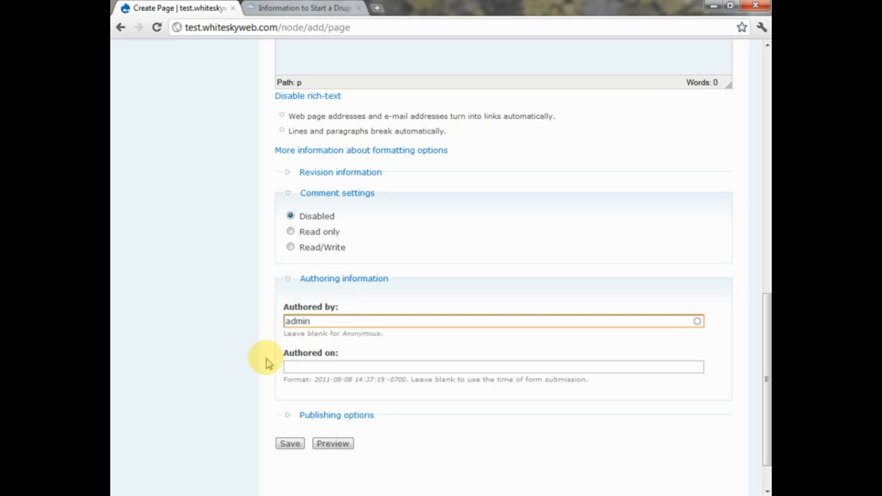
{"action": "left_click", "coordinate": [305, 337]}
{"action": "left_click", "coordinate": [301, 366]}
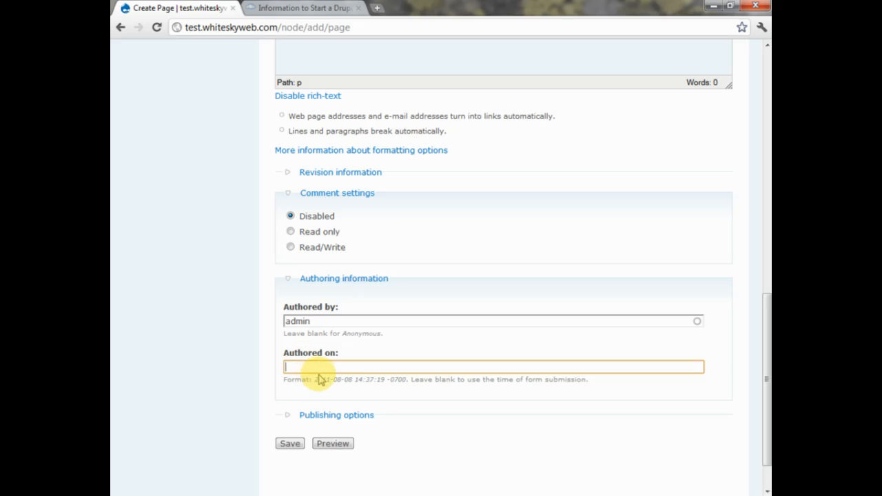
- Leave Authored on blank and expand Publishing options
{"action": "left_click", "coordinate": [354, 370]}
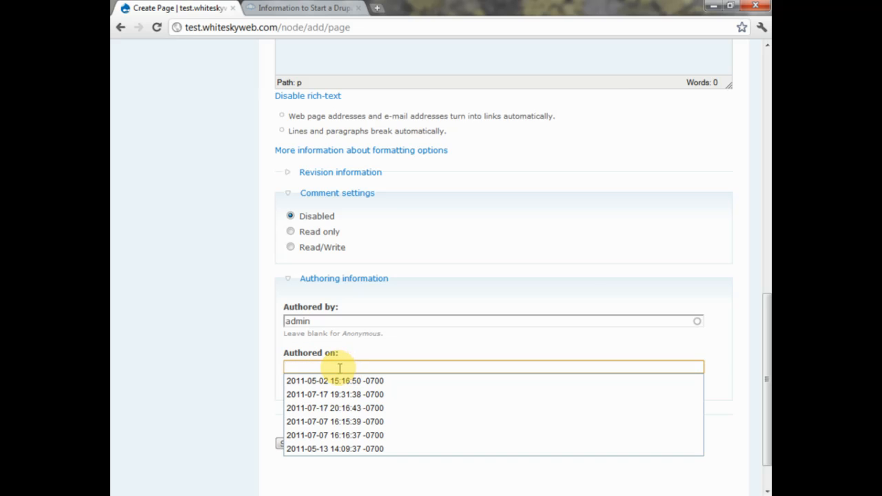
{"action": "left_click", "coordinate": [260, 370]}
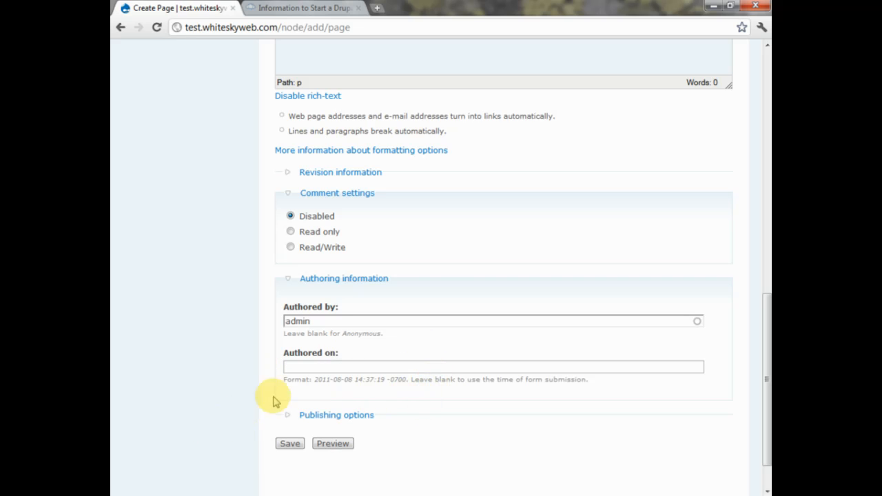
{"action": "left_click", "coordinate": [290, 416]}
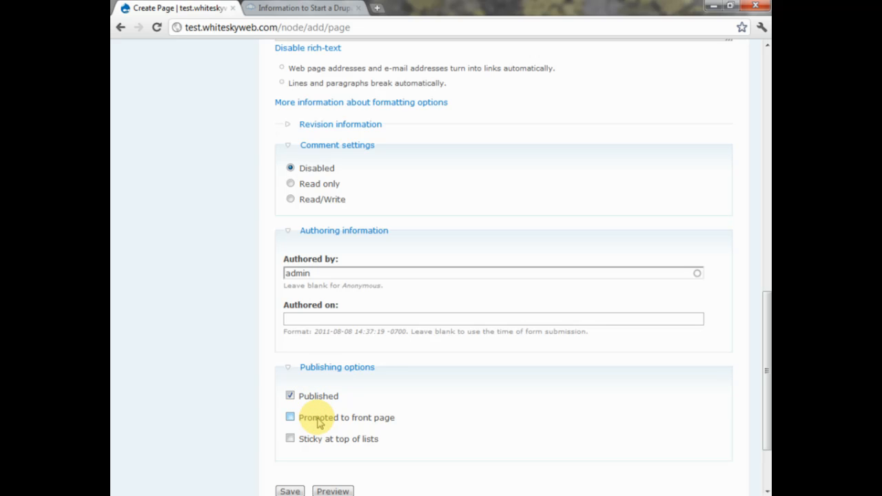
- Tick 'Promoted to front page' and save Test Page
{"action": "left_click", "coordinate": [317, 420]}
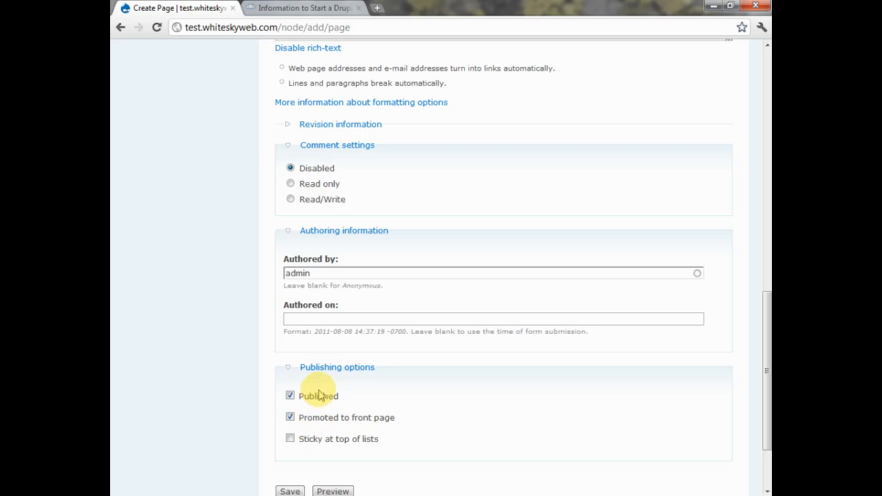
{"action": "scroll", "coordinate": [303, 441], "scroll_direction": "down", "scroll_amount": 2}
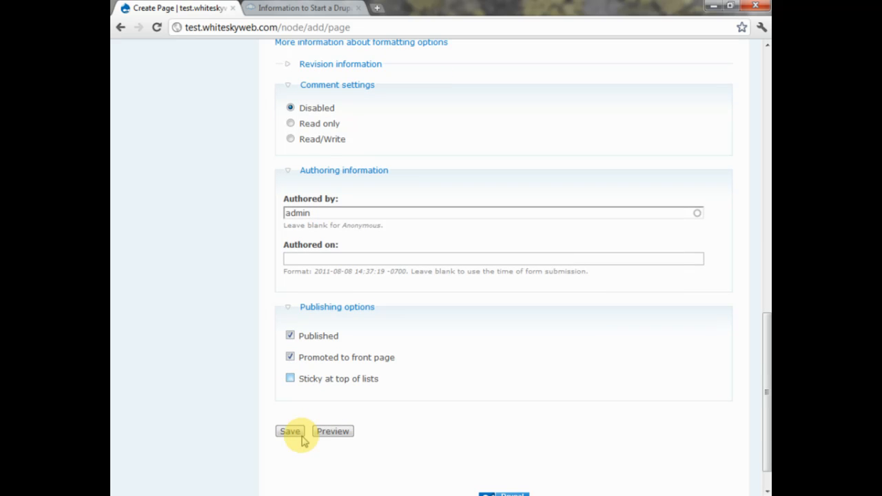
{"action": "left_click", "coordinate": [293, 432]}
{"action": "scroll", "coordinate": [301, 433], "scroll_direction": "down", "scroll_amount": 1}
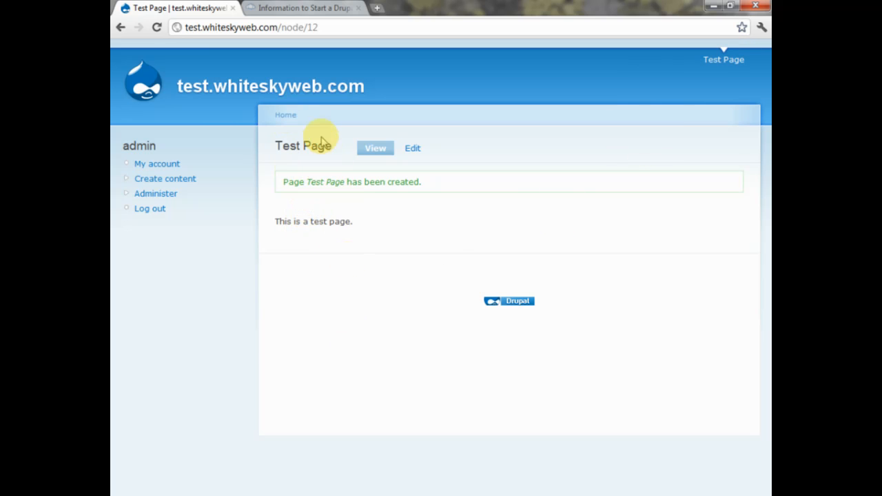
- Go to the site home, then start a new Page from Create content
{"action": "left_click", "coordinate": [315, 91]}
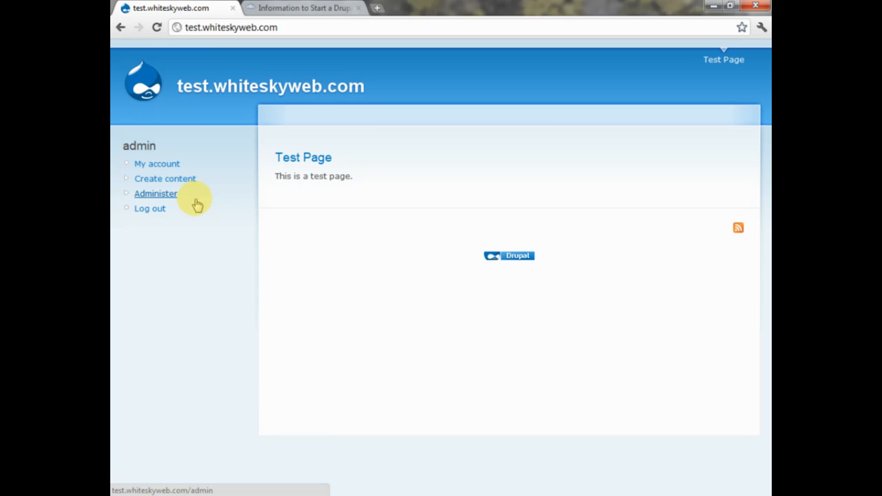
{"action": "left_click", "coordinate": [166, 179]}
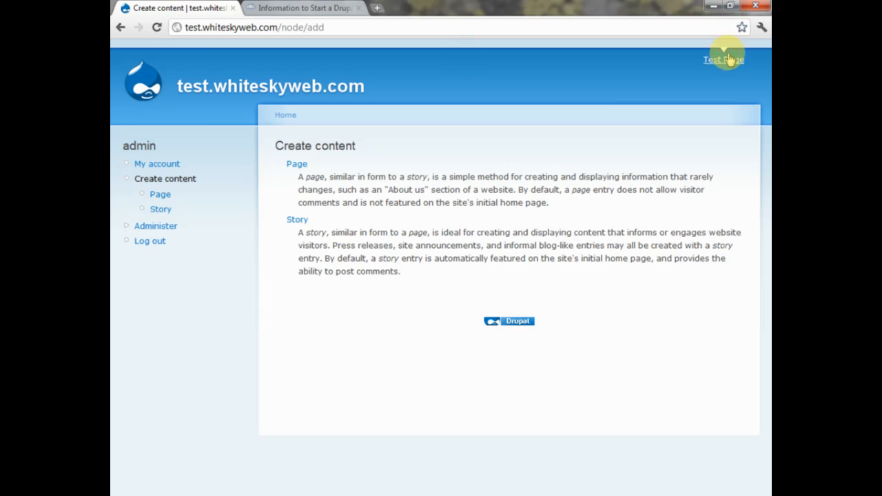
{"action": "left_click", "coordinate": [296, 164]}
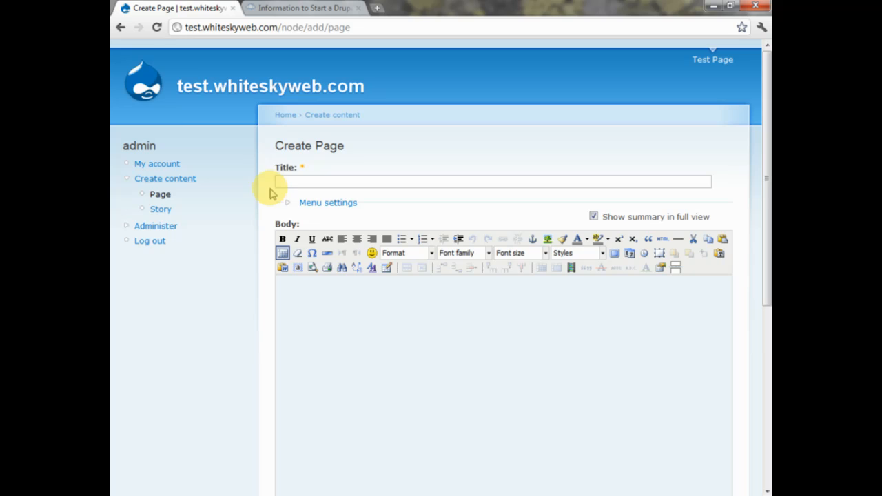
- Title the second page 'Test Page 2'
{"action": "left_click", "coordinate": [284, 183]}
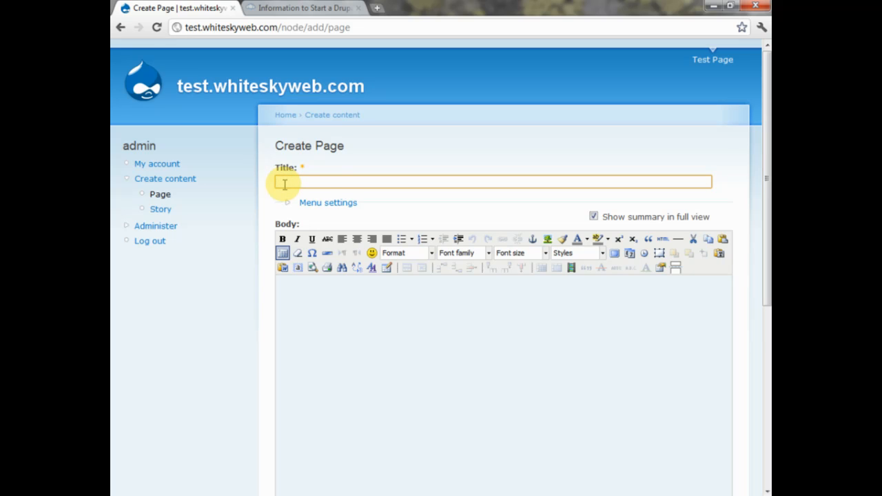
{"action": "type", "text": "T"}
{"action": "left_click", "coordinate": [293, 206]}
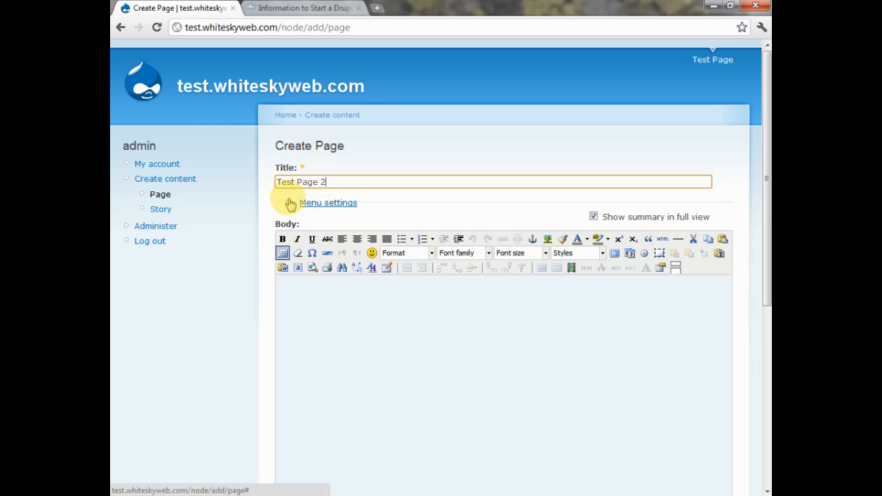
{"action": "right_click", "coordinate": [306, 314]}
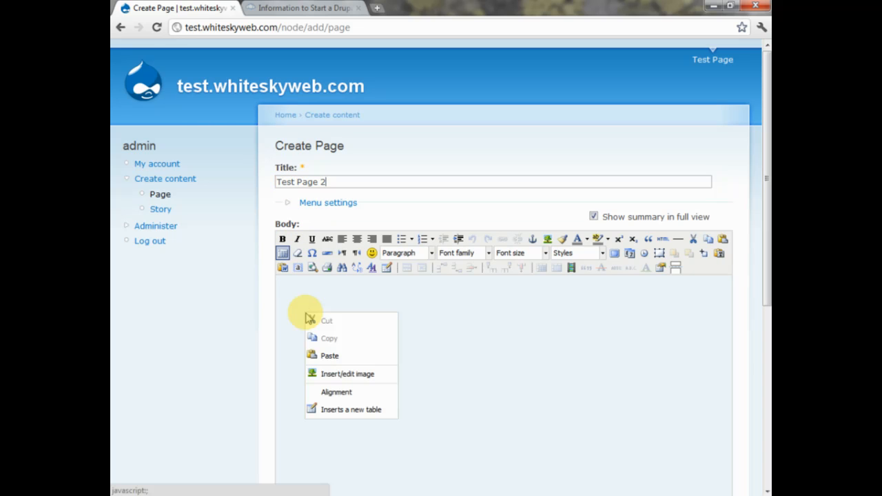
{"action": "type", "text": "th"}
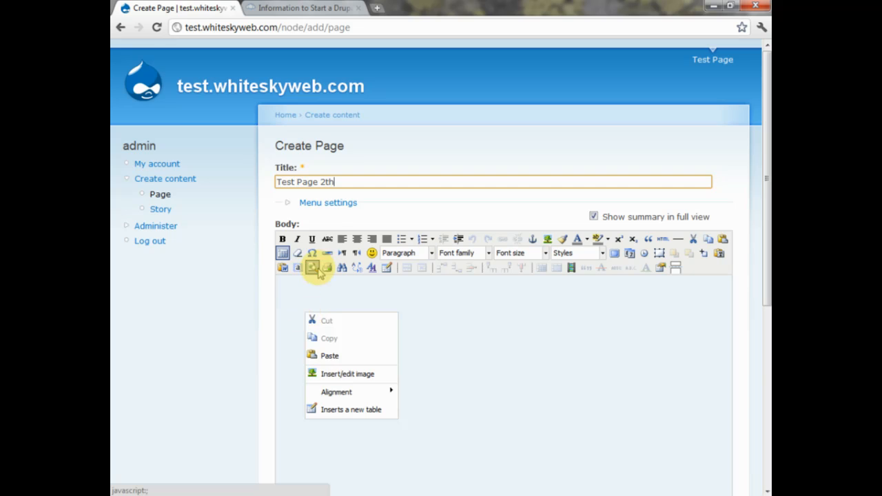
{"action": "key", "text": "BackSpace"}
{"action": "key", "text": "BackSpace"}
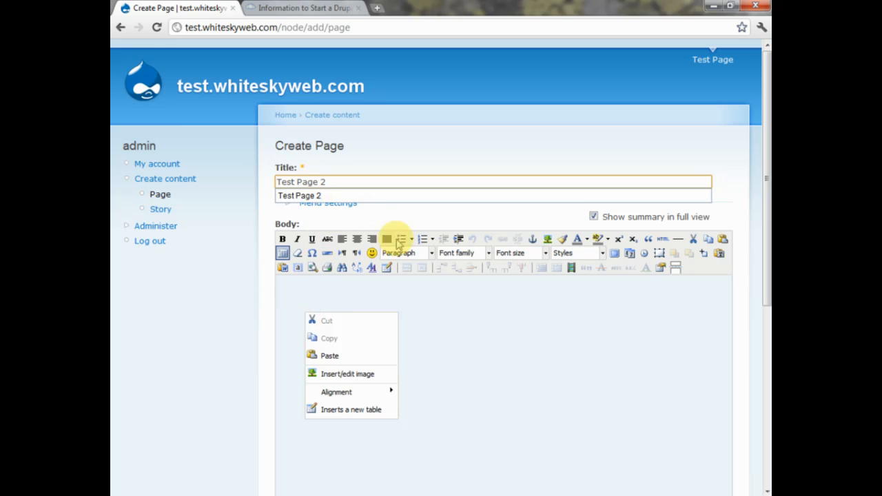
- Enter the body 'This is a second test page' and save the page
{"action": "left_click", "coordinate": [398, 297]}
{"action": "type", "text": "This i"}
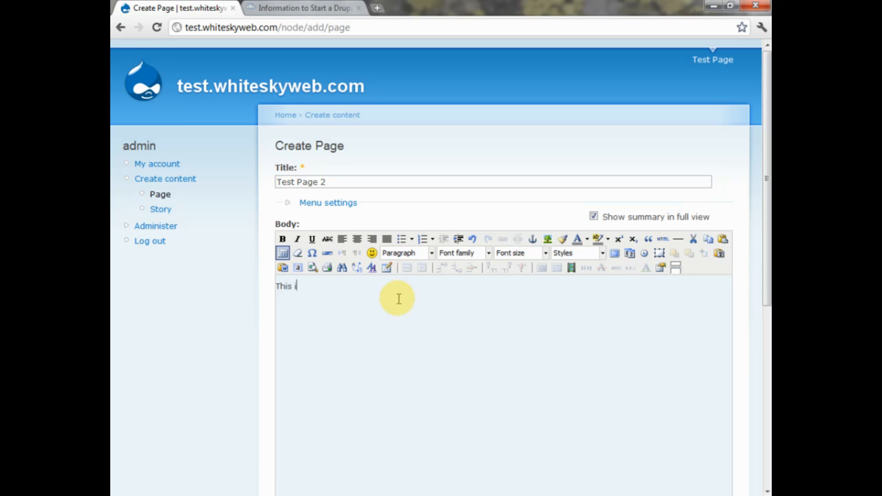
{"action": "type", "text": "s a second test page"}
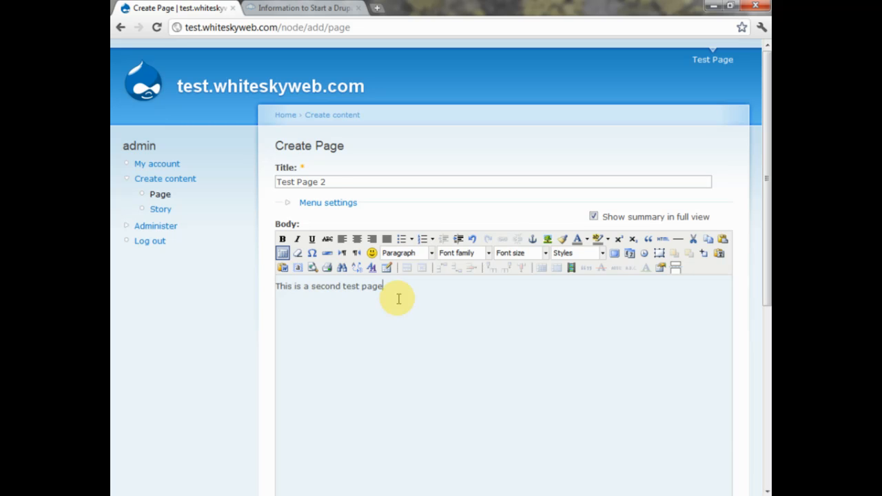
{"action": "scroll", "coordinate": [398, 298], "scroll_direction": "down", "scroll_amount": 4}
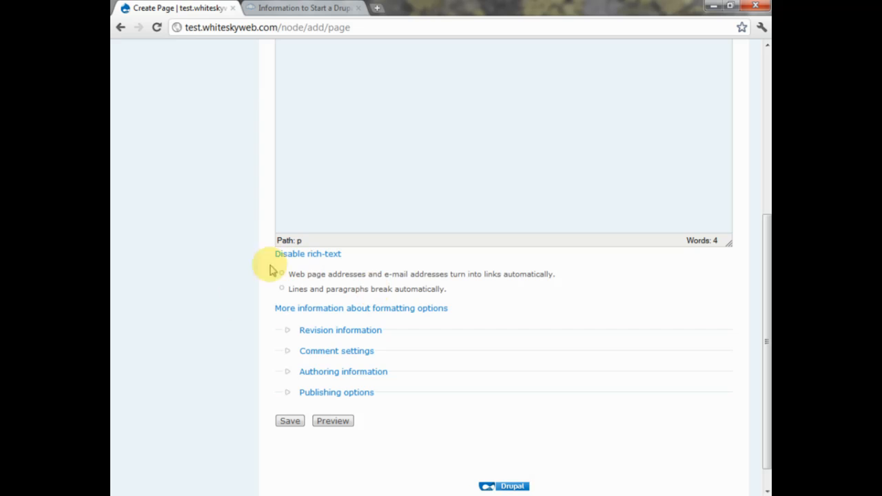
{"action": "left_click", "coordinate": [286, 422]}
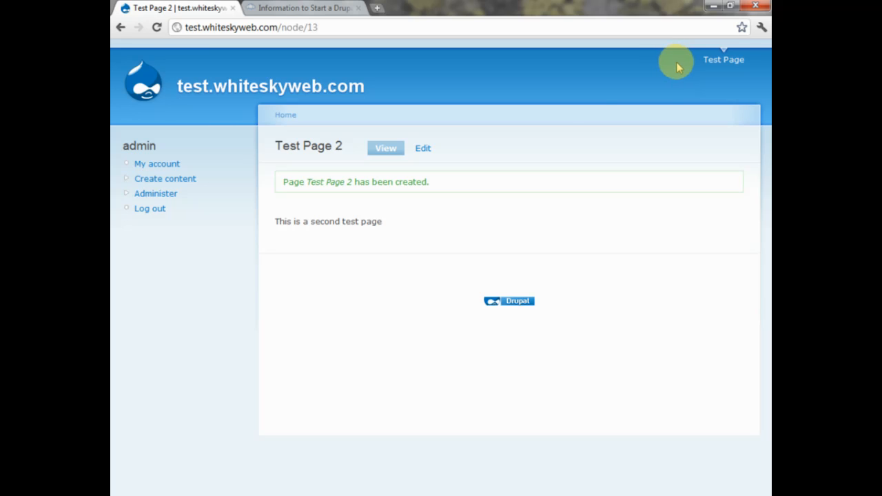
- From the front page, go to Administer > Content management > Content and open Test Page 2
{"action": "left_click", "coordinate": [267, 88]}
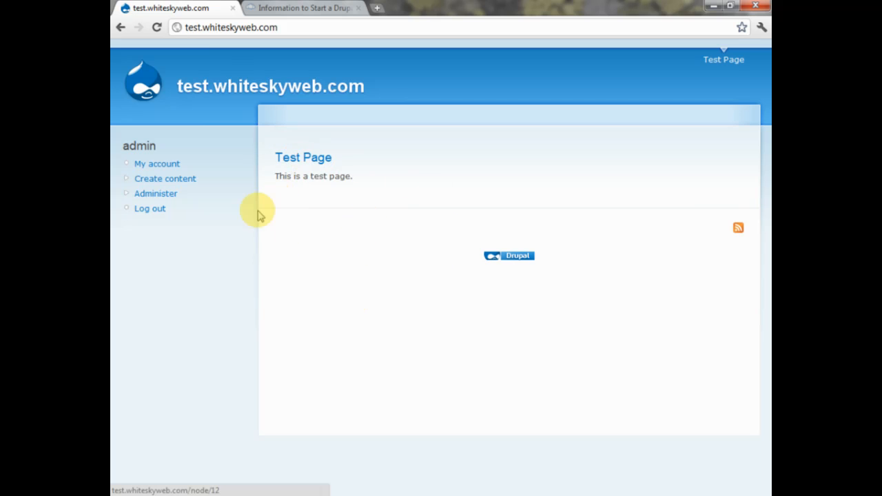
{"action": "left_click", "coordinate": [163, 197]}
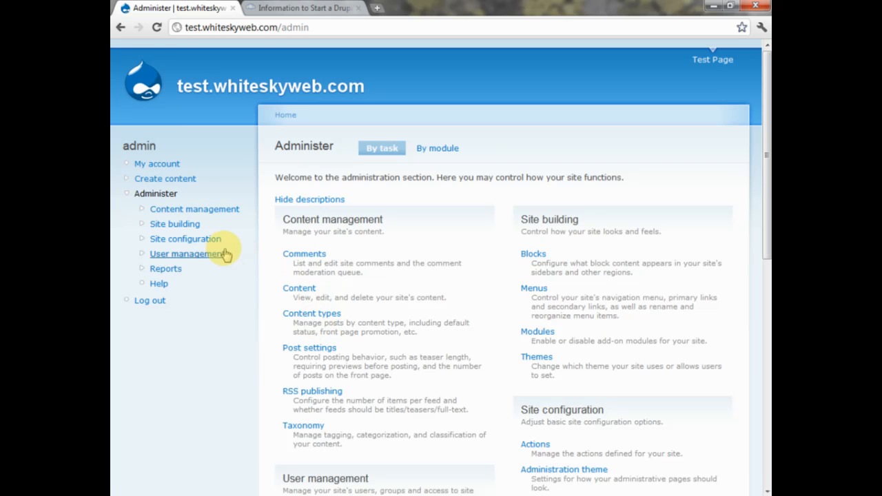
{"action": "left_click", "coordinate": [222, 212]}
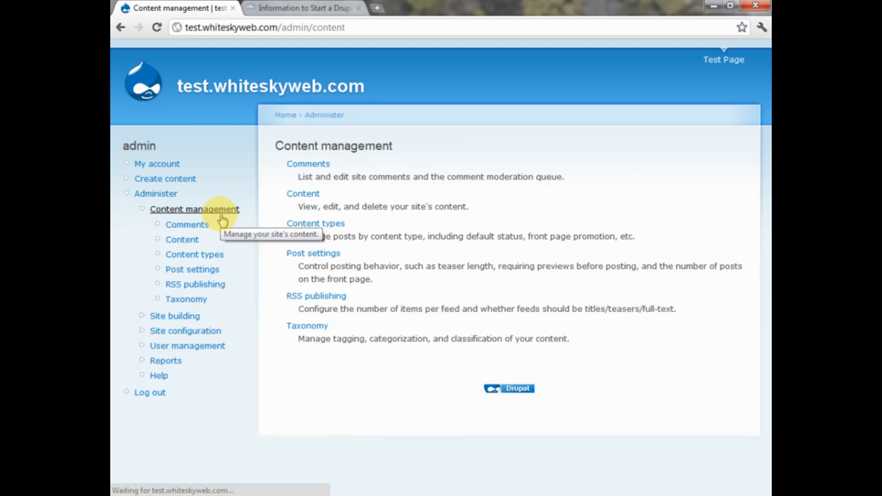
{"action": "left_click", "coordinate": [294, 196]}
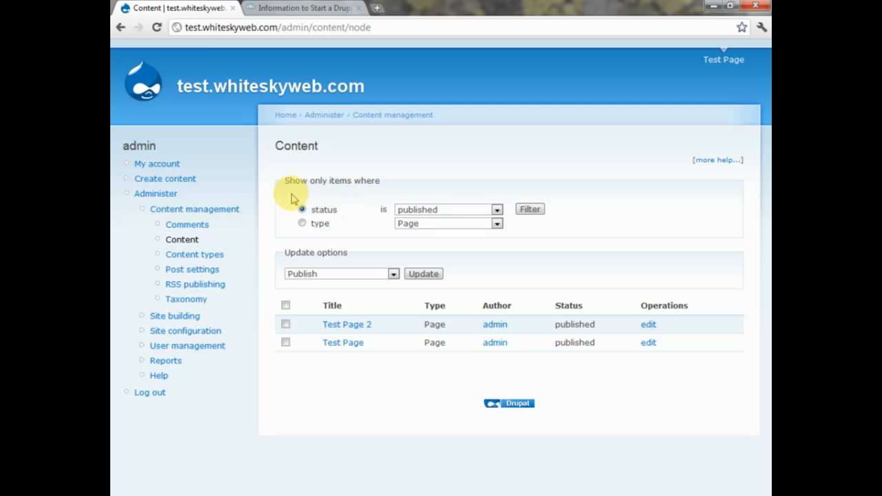
{"action": "left_click", "coordinate": [346, 326]}
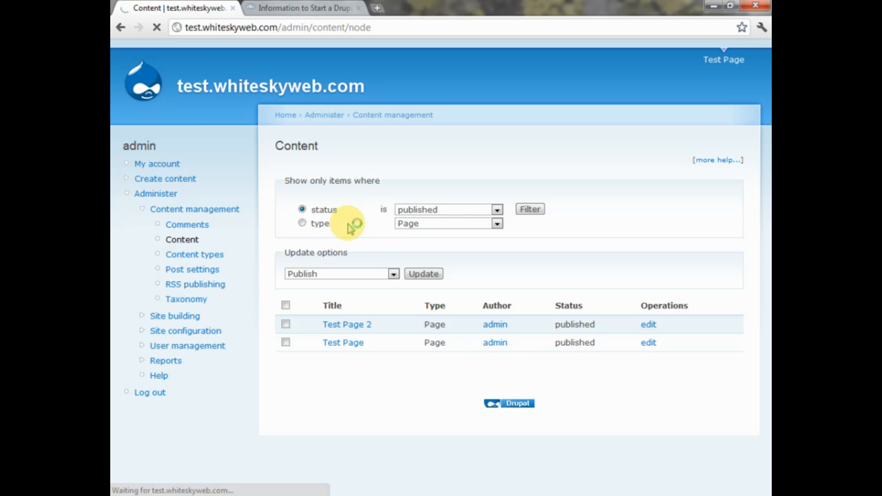
- Copy Test Page 2's node number 13 from the address bar, then return to Test Page
{"action": "left_click", "coordinate": [339, 327]}
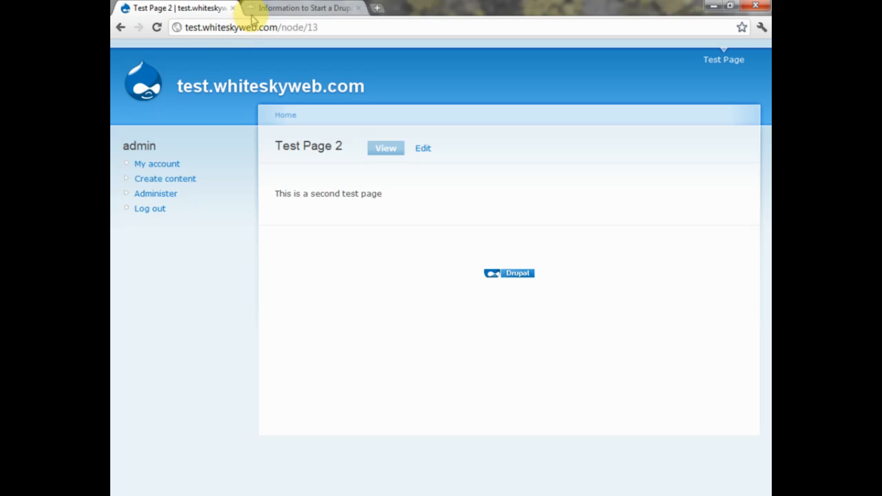
{"action": "double_click", "coordinate": [310, 27]}
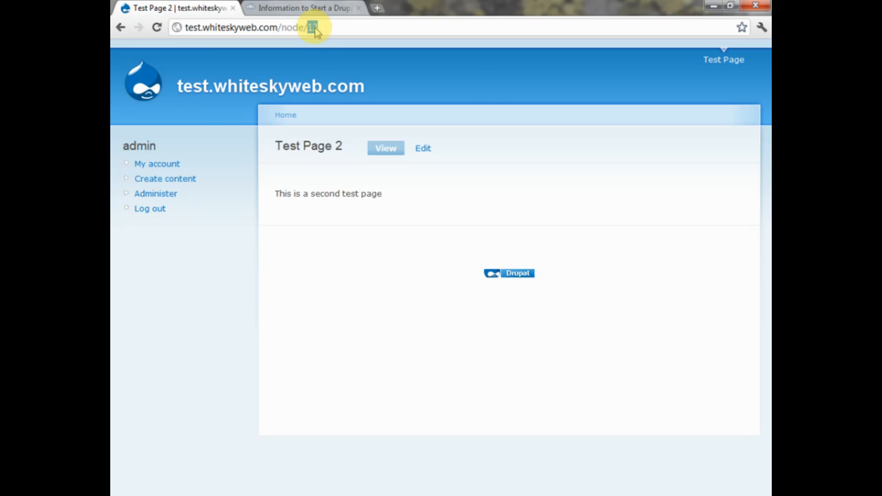
{"action": "right_click", "coordinate": [318, 31]}
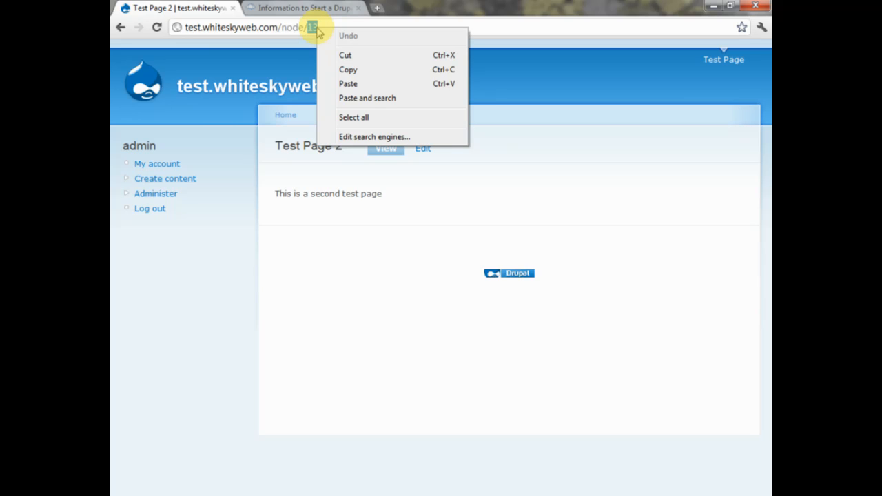
{"action": "left_click", "coordinate": [341, 71]}
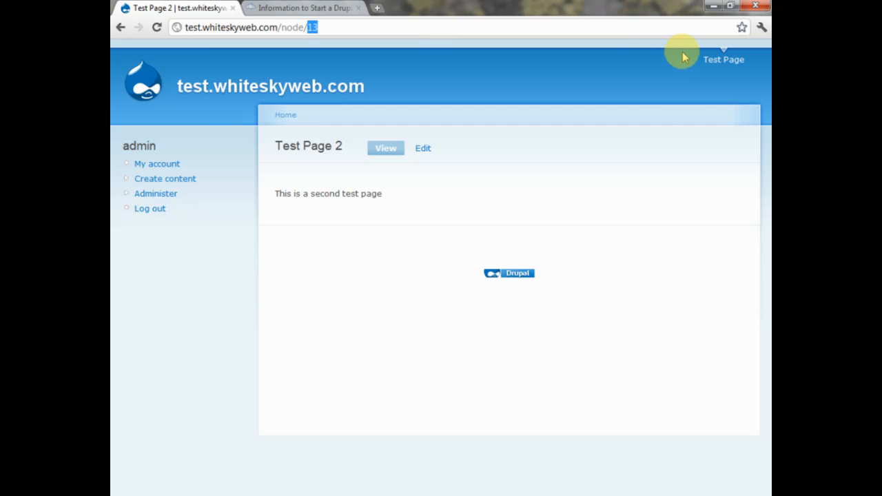
{"action": "left_click", "coordinate": [710, 60]}
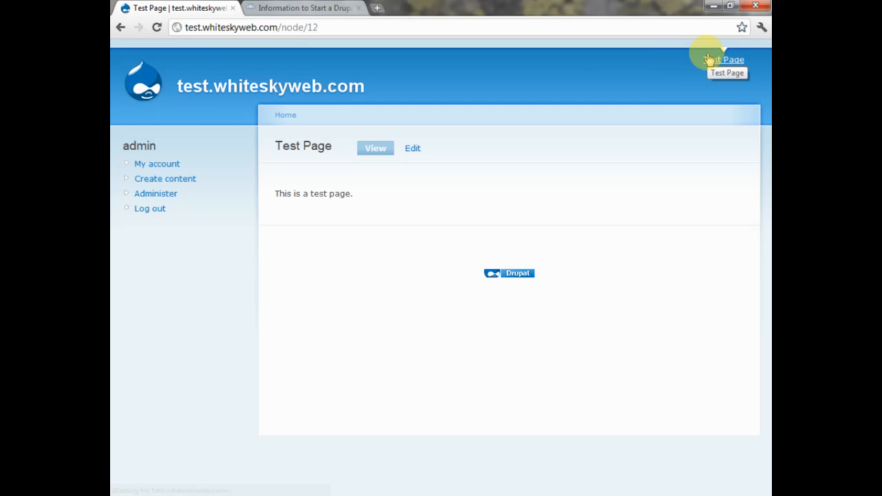
{"action": "left_click", "coordinate": [714, 63]}
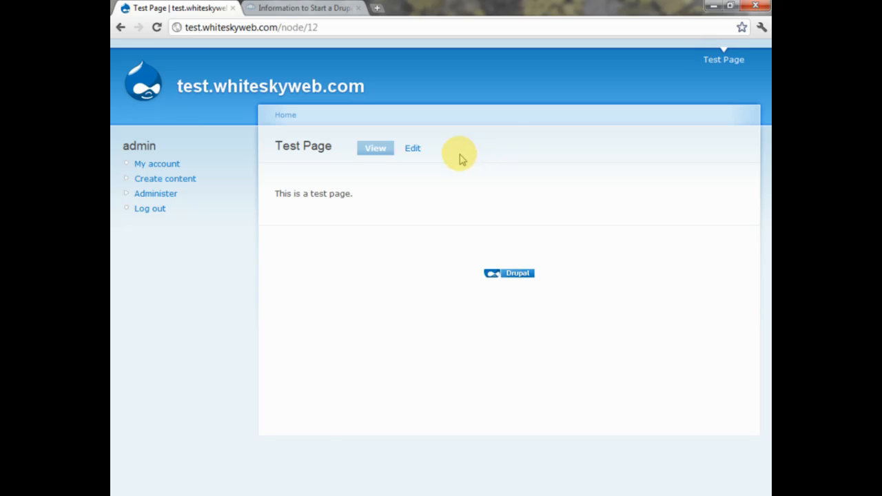
- In Test Page's editor, link the body word 'page.' to URL 13 and save the page
{"action": "left_click", "coordinate": [416, 149]}
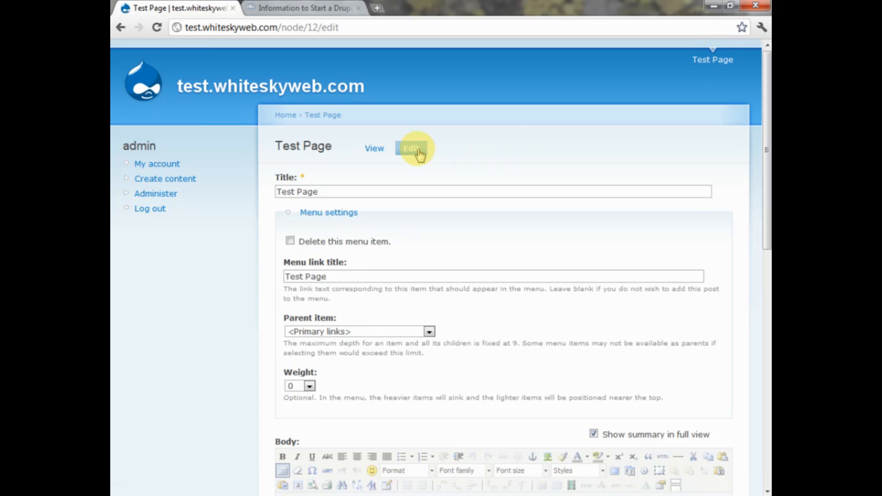
{"action": "scroll", "coordinate": [416, 154], "scroll_direction": "down", "scroll_amount": 5}
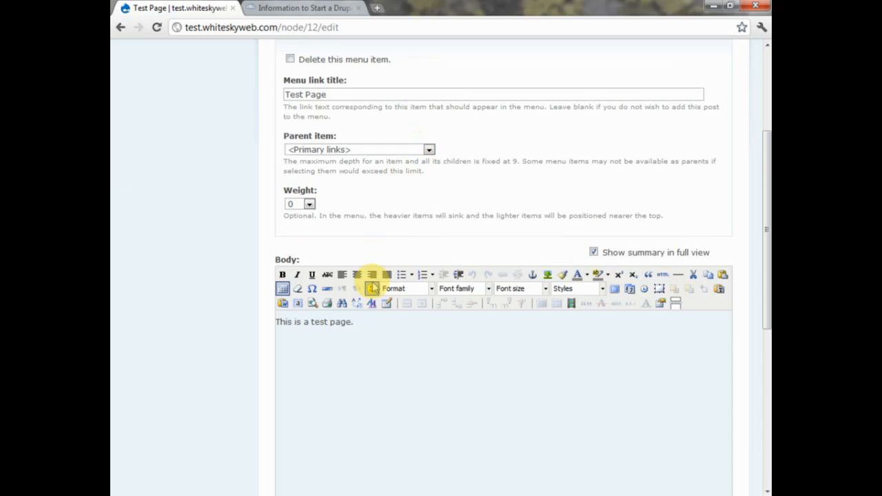
{"action": "left_click", "coordinate": [329, 329]}
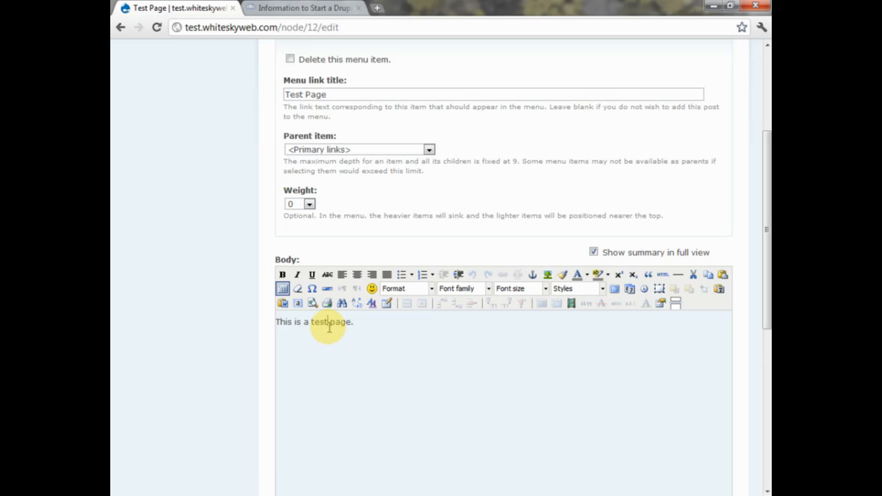
{"action": "left_click_drag", "start_coordinate": [329, 328], "coordinate": [350, 324]}
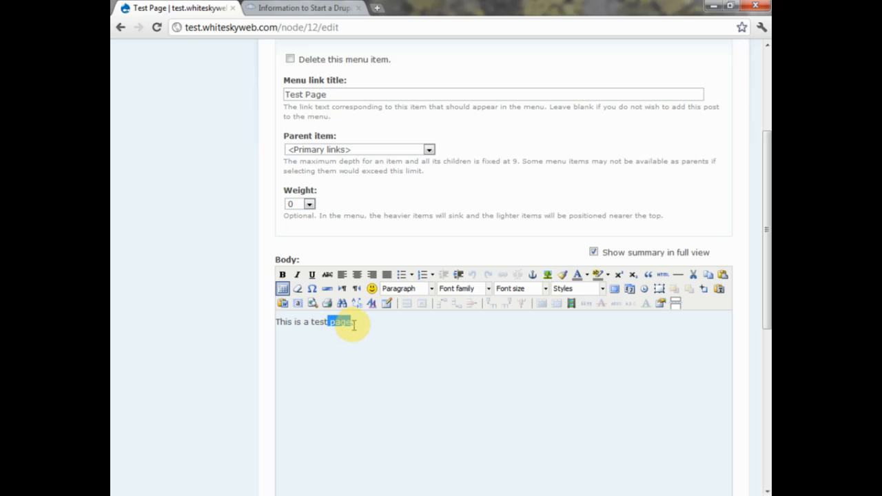
{"action": "left_click", "coordinate": [384, 328]}
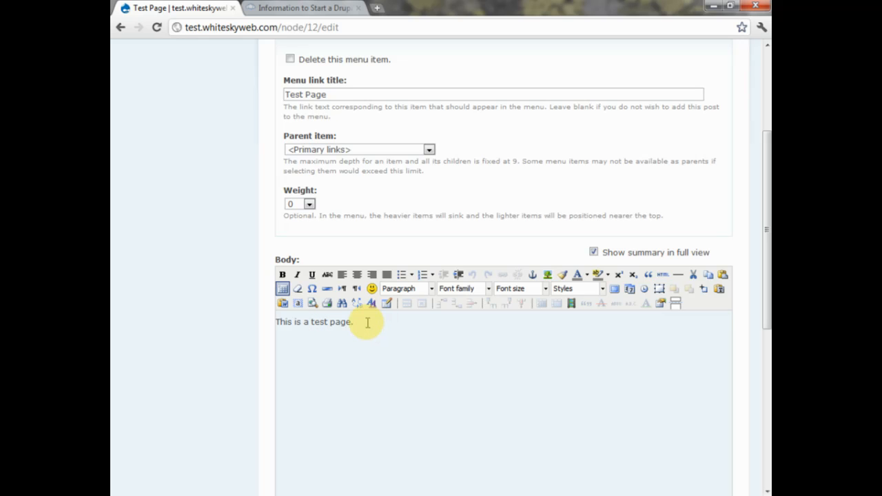
{"action": "left_click_drag", "start_coordinate": [354, 322], "coordinate": [330, 323]}
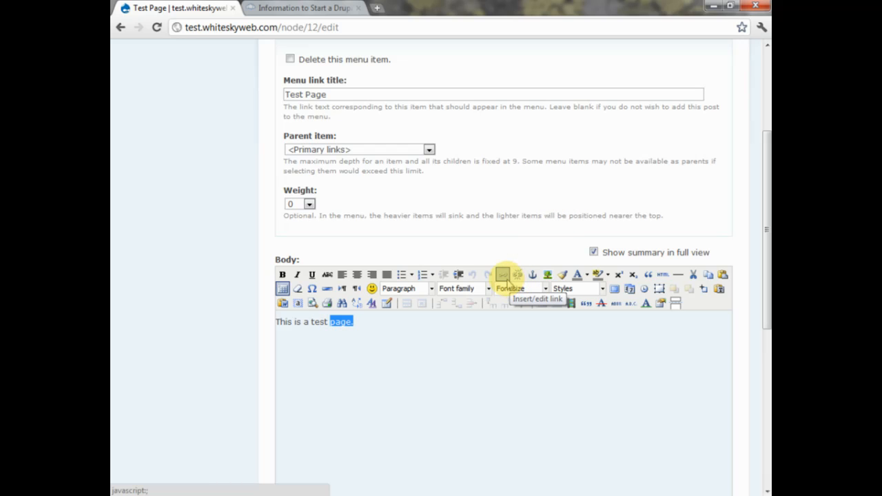
{"action": "left_click", "coordinate": [506, 279]}
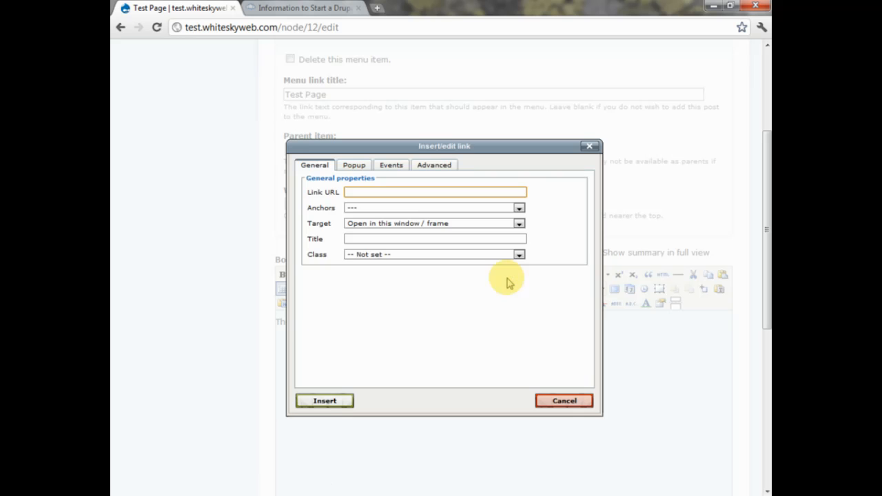
{"action": "type", "text": "13"}
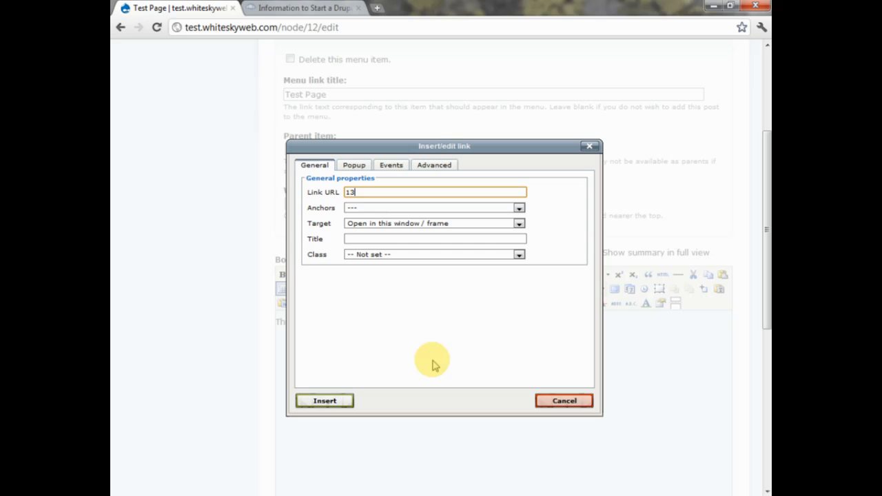
{"action": "left_click", "coordinate": [312, 405]}
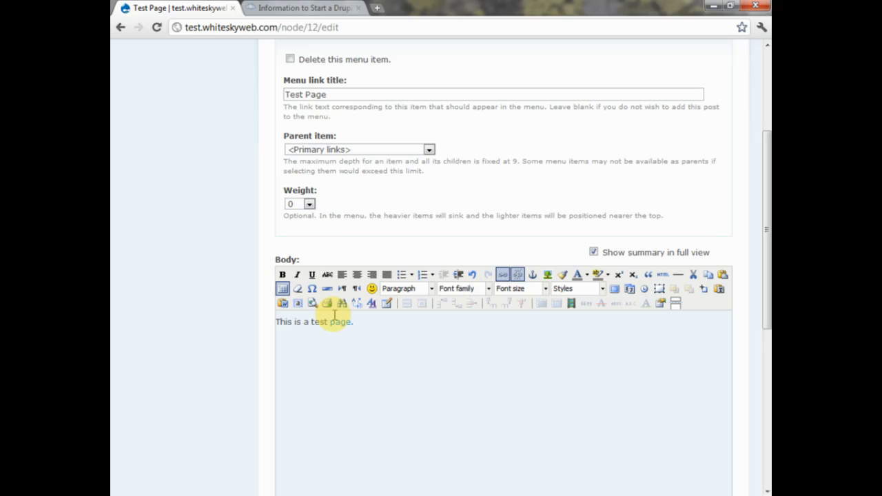
{"action": "scroll", "coordinate": [333, 316], "scroll_direction": "down", "scroll_amount": 8}
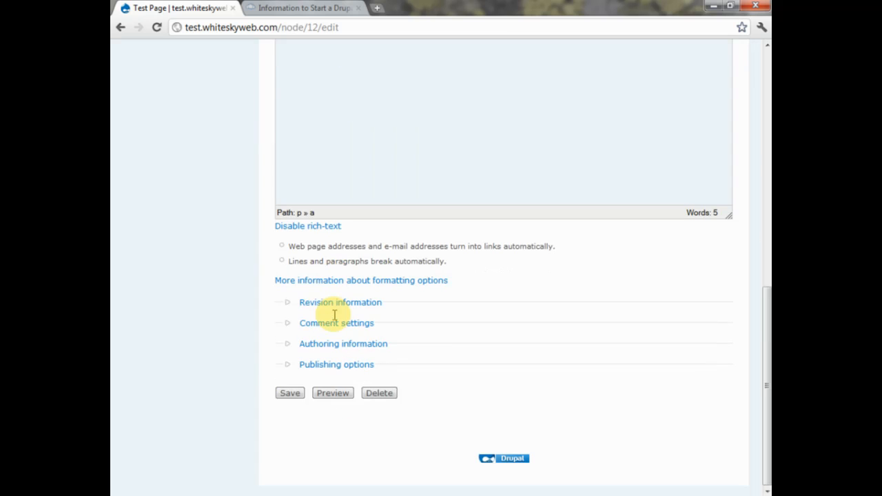
{"action": "left_click", "coordinate": [290, 394]}
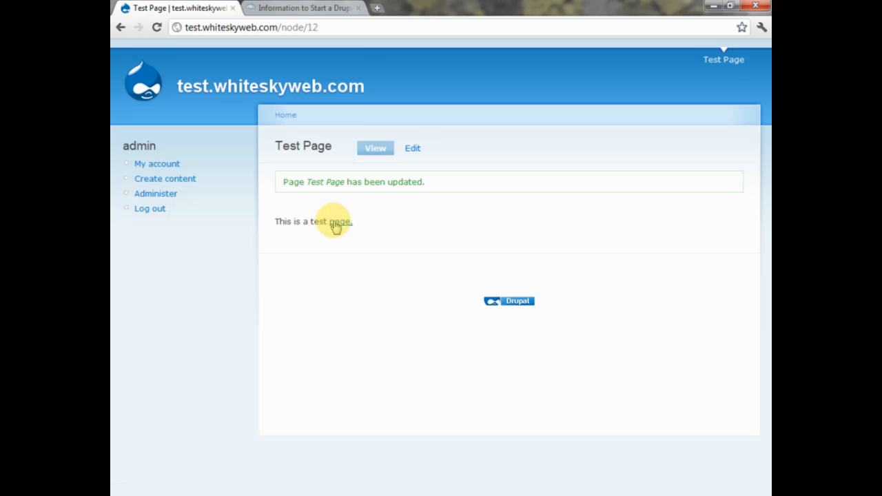
- Follow the body's 'page.' link to Test Page 2, then open Administer
{"action": "left_click", "coordinate": [336, 226]}
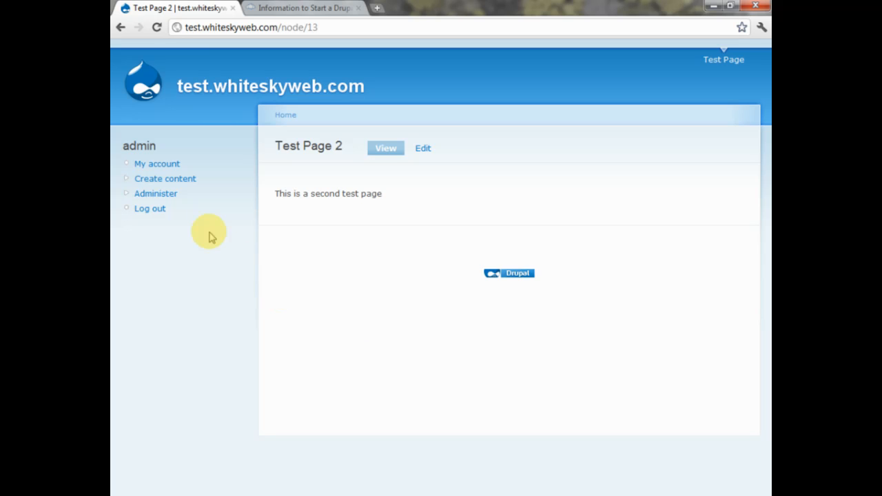
{"action": "left_click", "coordinate": [159, 194]}
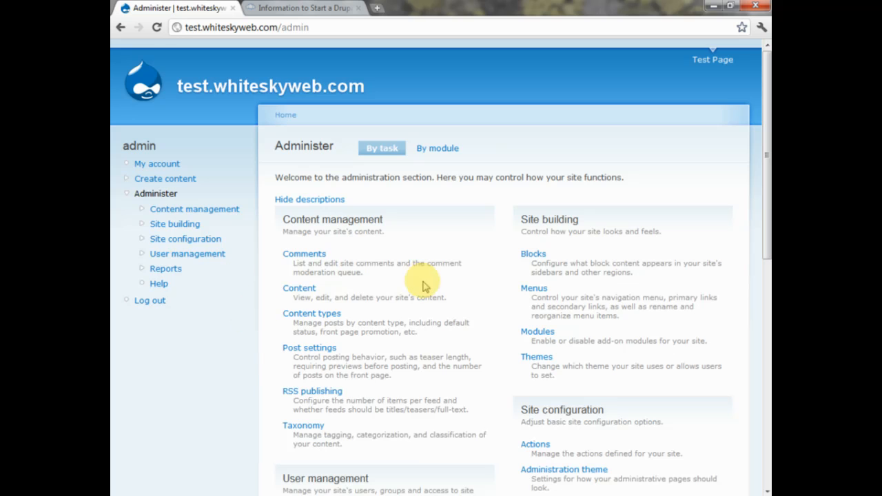
- Go to Site building > Menus > Primary links and start a new menu item
{"action": "left_click", "coordinate": [529, 292]}
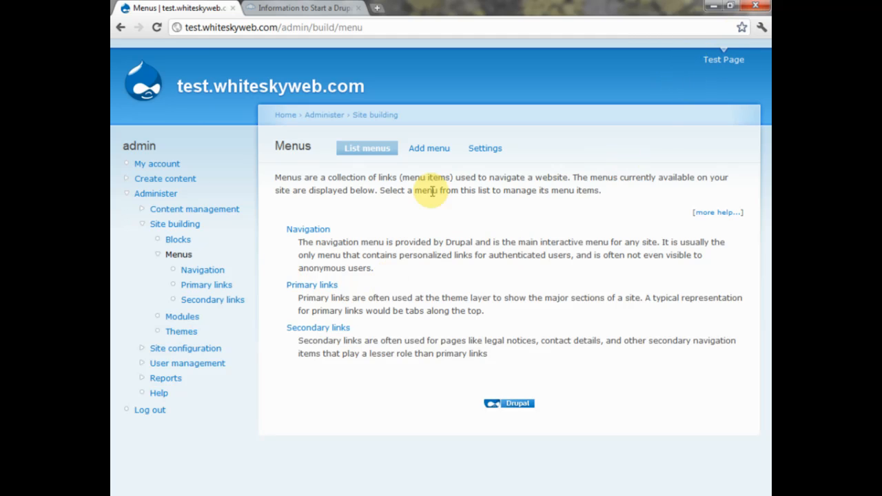
{"action": "left_click", "coordinate": [322, 290]}
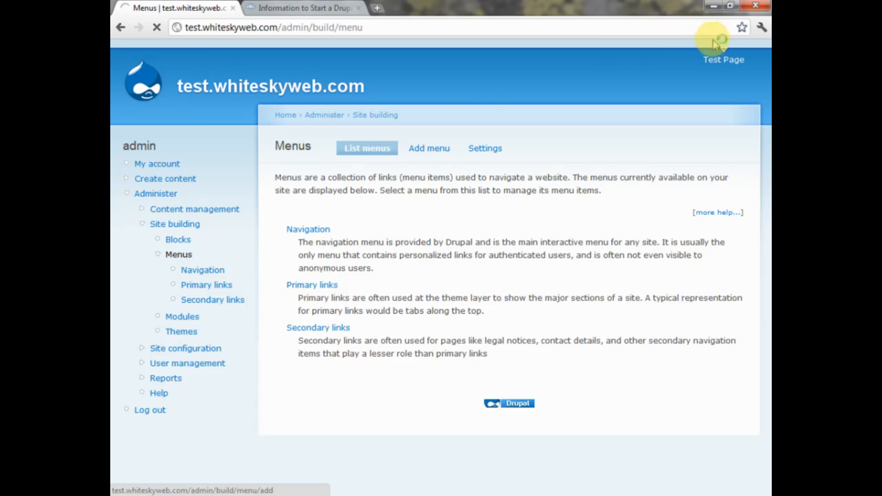
{"action": "left_click", "coordinate": [721, 57]}
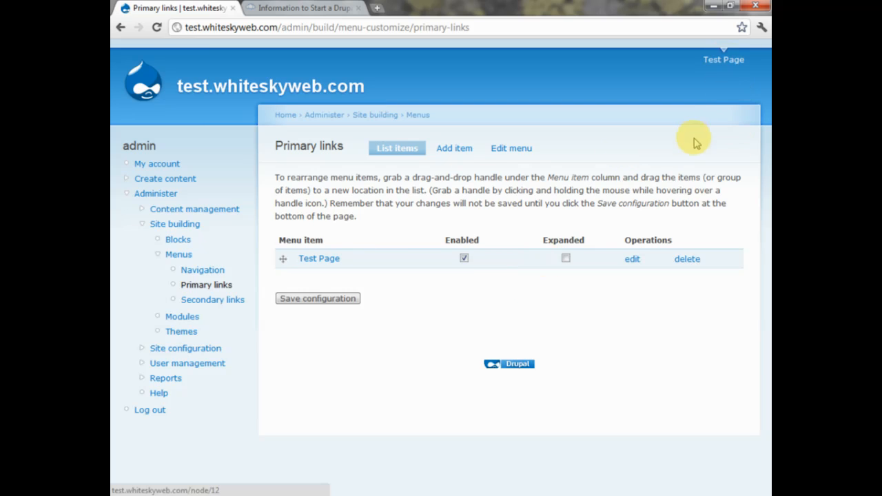
{"action": "left_click", "coordinate": [474, 153]}
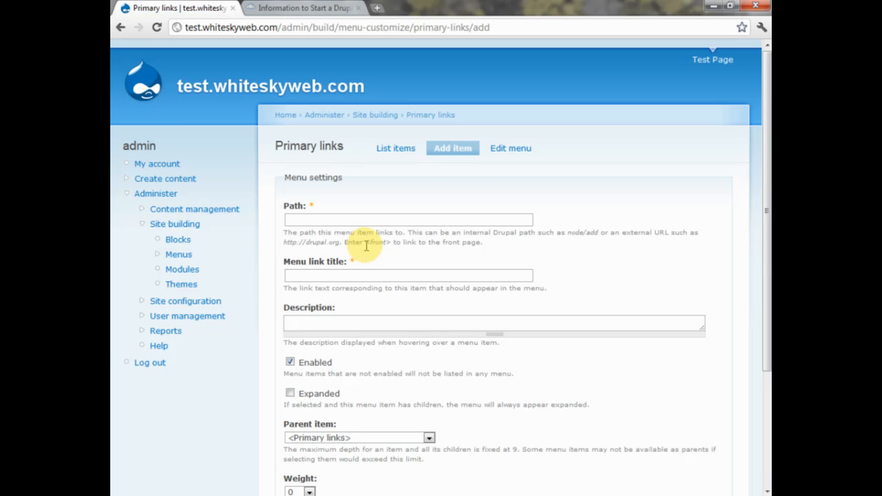
- Create a Primary links item titled Home with path <front> and save it
{"action": "left_click_drag", "start_coordinate": [365, 244], "coordinate": [390, 220]}
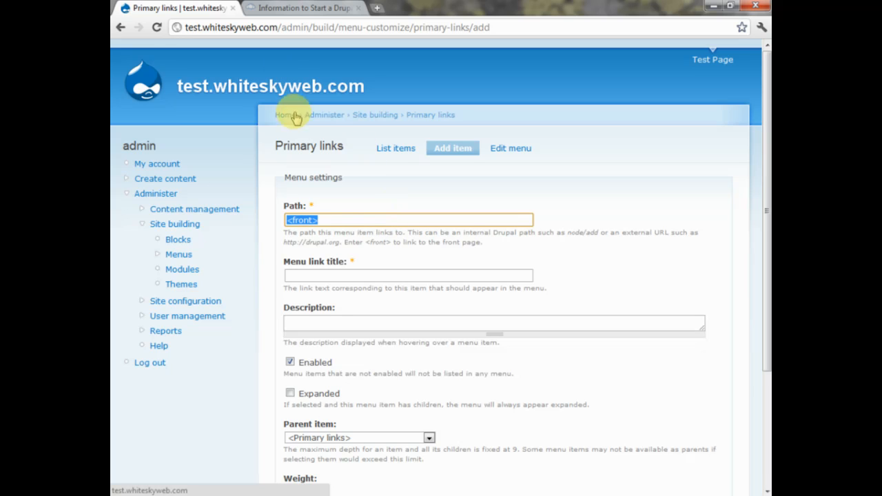
{"action": "left_click", "coordinate": [332, 272]}
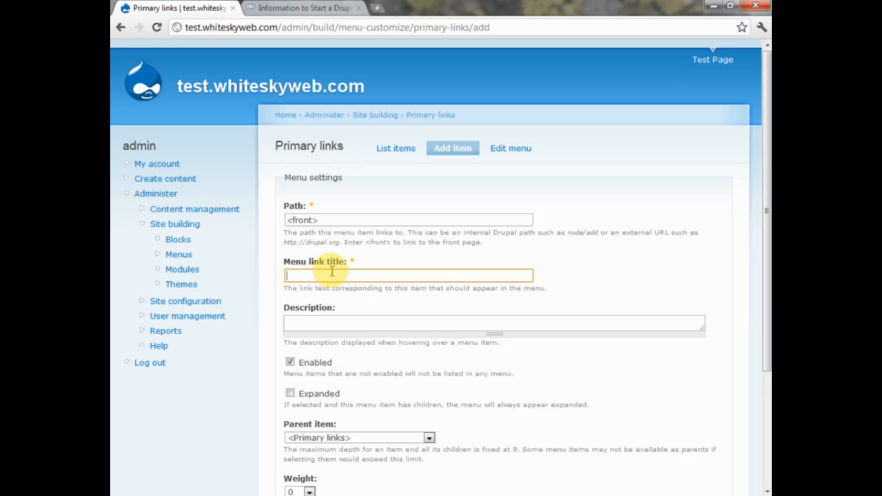
{"action": "type", "text": "H"}
{"action": "left_click", "coordinate": [331, 289]}
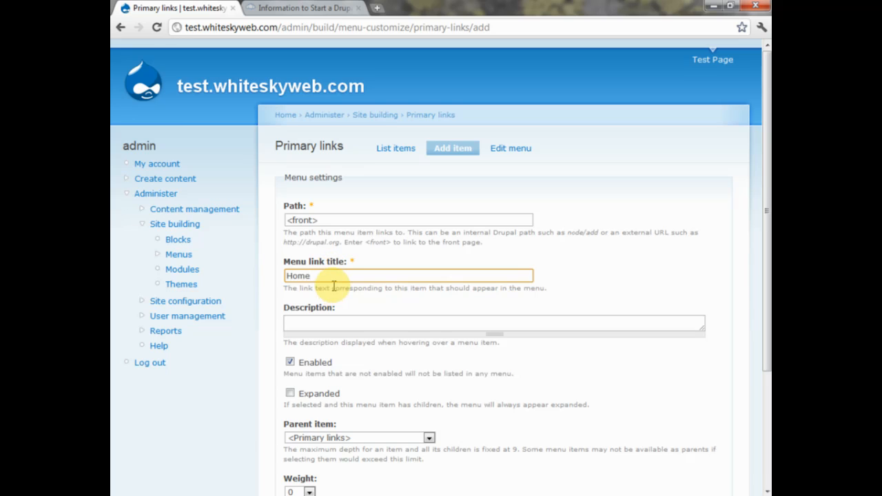
{"action": "scroll", "coordinate": [334, 286], "scroll_direction": "down", "scroll_amount": 3}
{"action": "scroll", "coordinate": [333, 286], "scroll_direction": "down", "scroll_amount": 2}
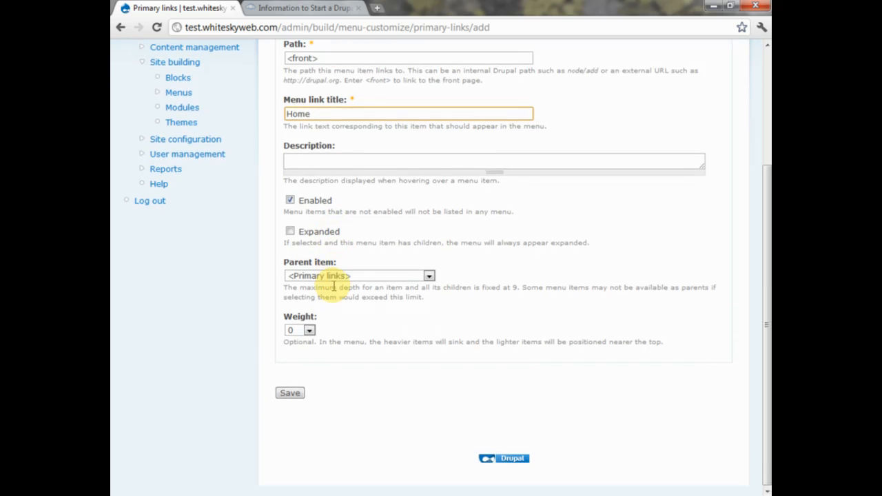
{"action": "left_click", "coordinate": [287, 397]}
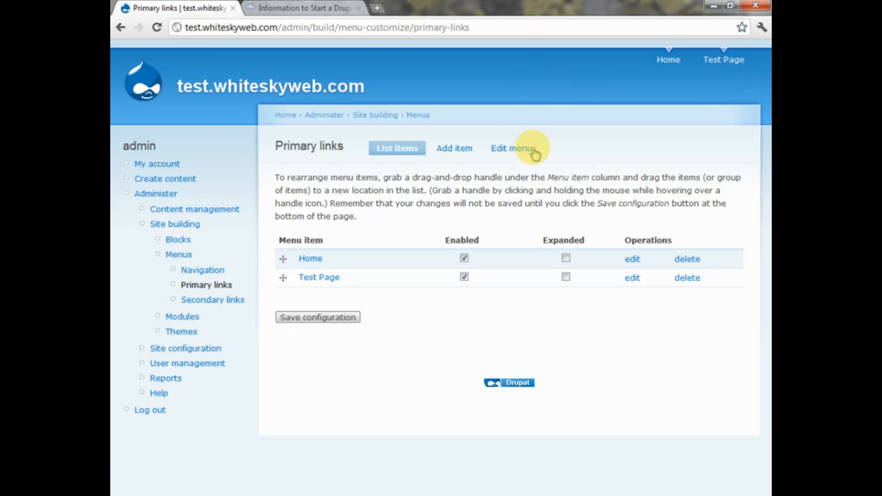
- Drag Home below Test Page in the Primary links list and save the order
{"action": "key", "text": "ctrl+plus"}
{"action": "key", "text": "ctrl+plus"}
{"action": "key", "text": "ctrl+plus"}
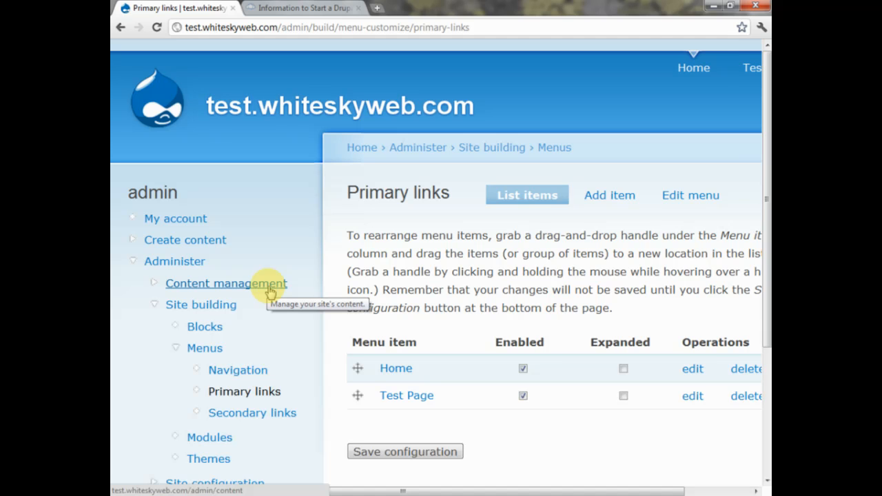
{"action": "key", "text": "ctrl+0"}
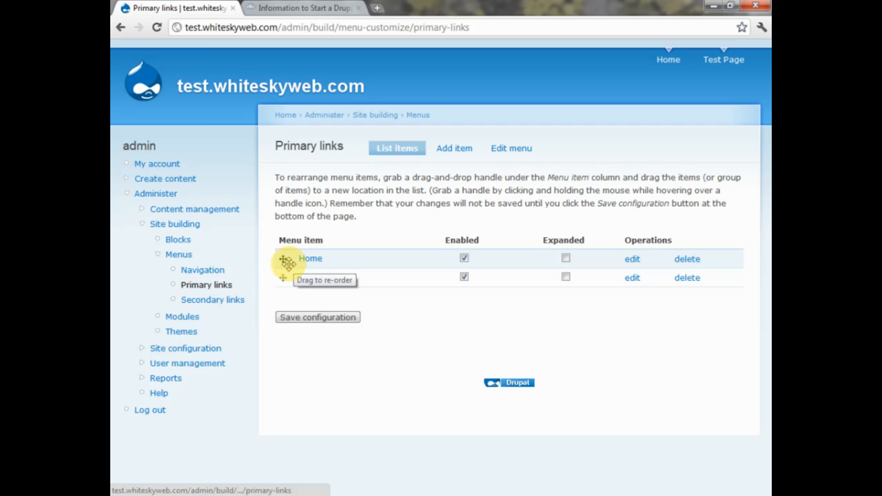
{"action": "left_click_drag", "start_coordinate": [284, 259], "coordinate": [272, 294]}
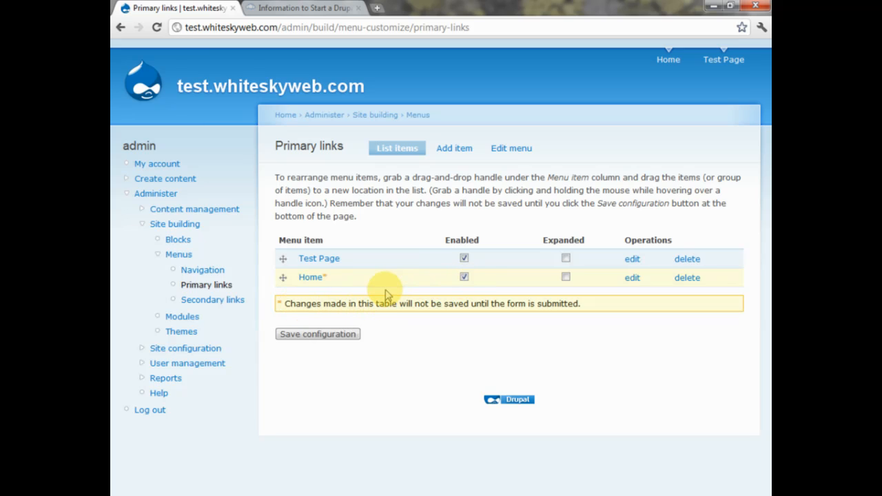
{"action": "left_click", "coordinate": [329, 335]}
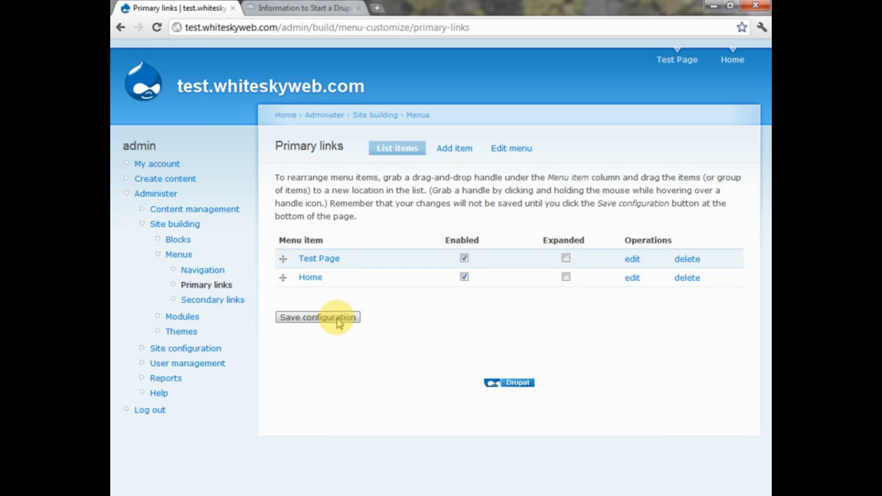